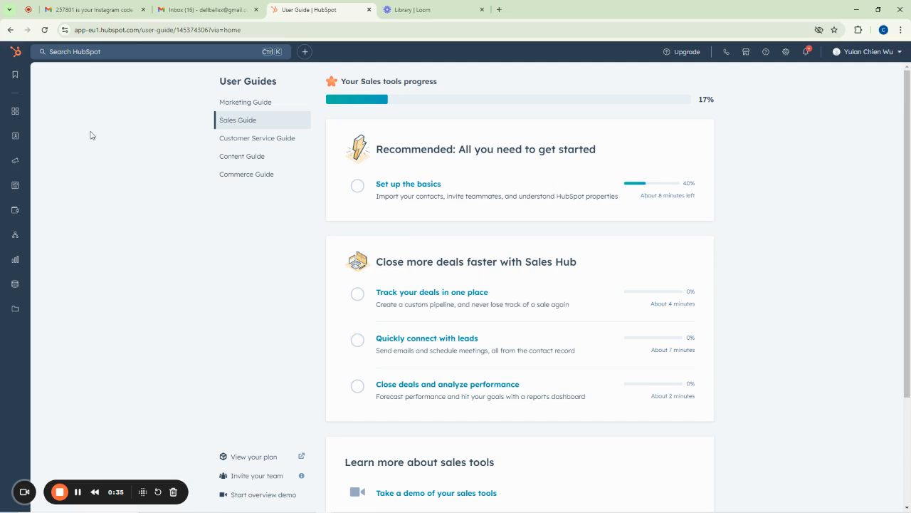
Browse the Commerce, Automations and Content sidebar menus, then go to CRM > Tickets
mouse_move(10, 118)
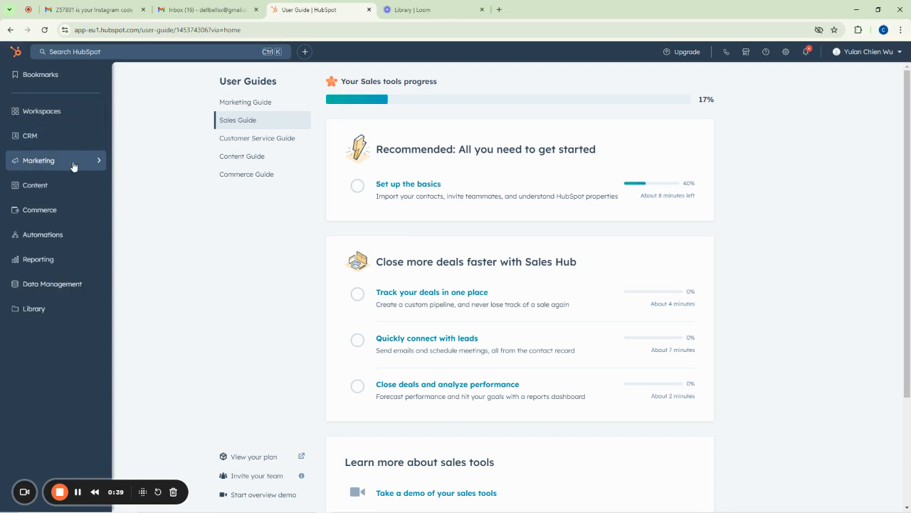
click(48, 216)
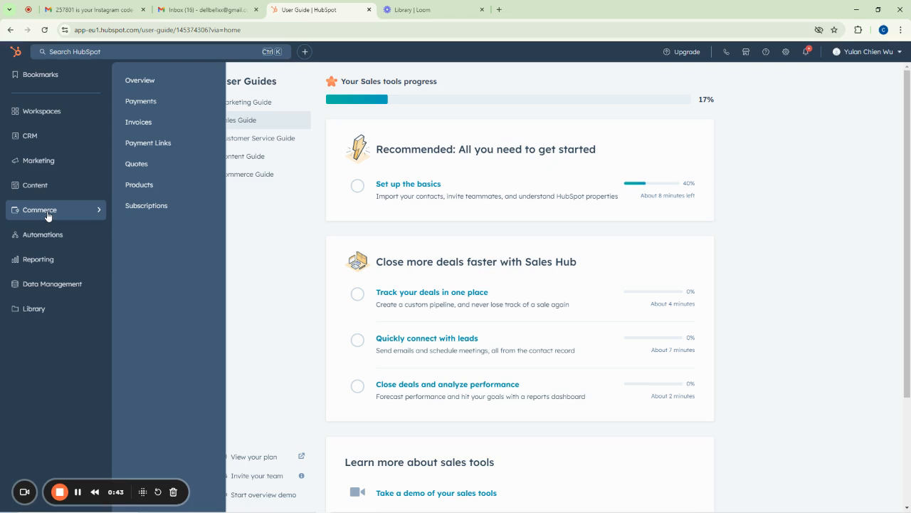
click(42, 234)
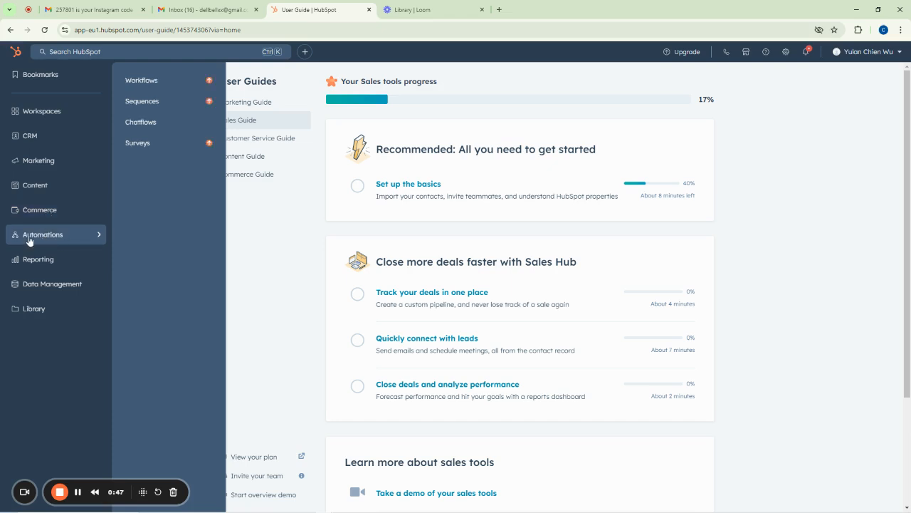
click(44, 214)
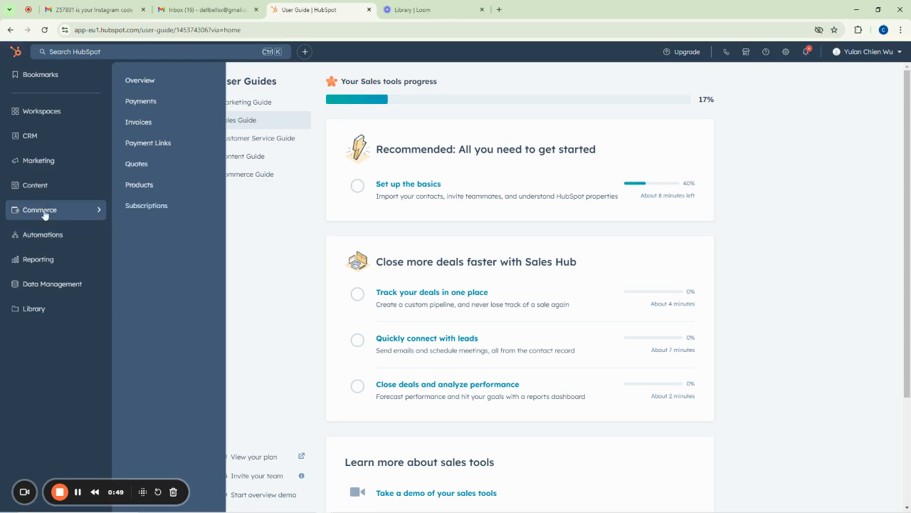
click(42, 189)
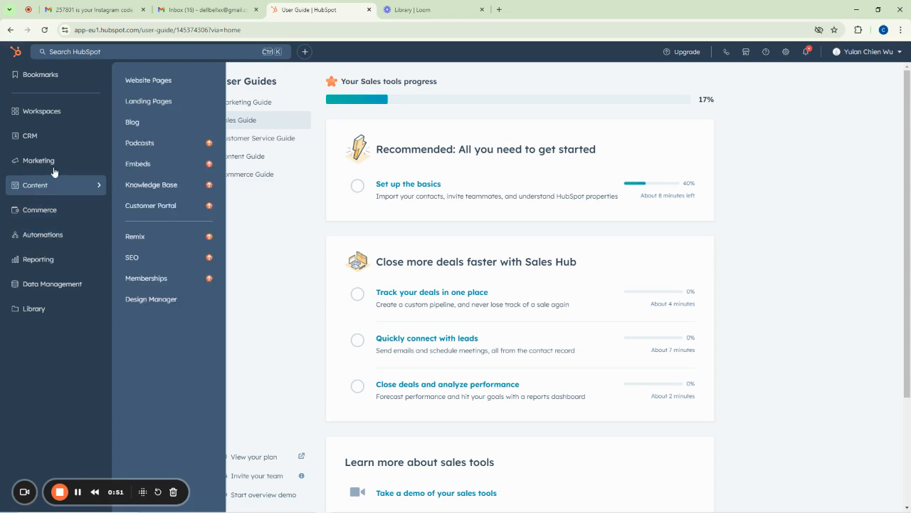
mouse_move(40, 138)
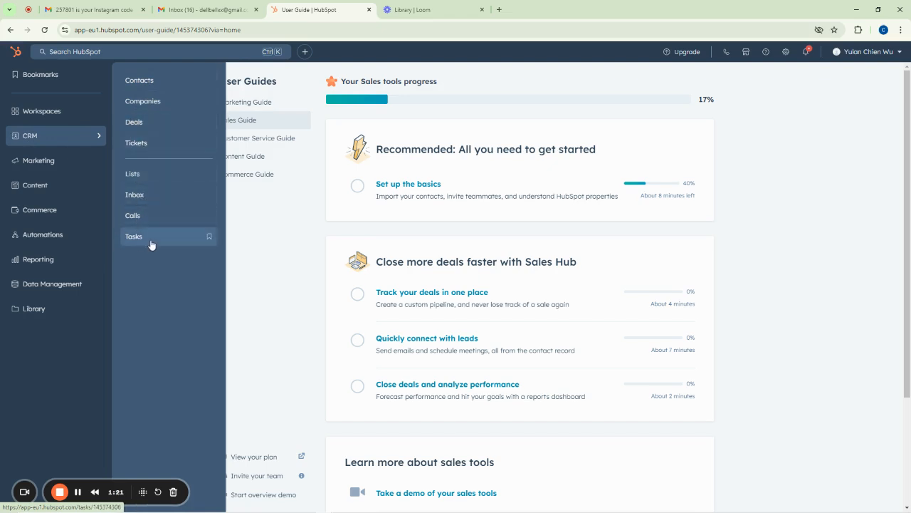
click(150, 145)
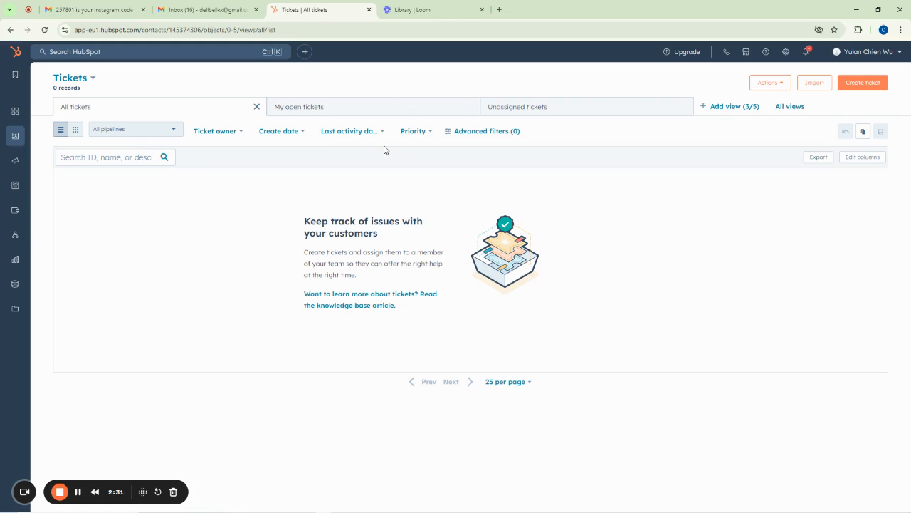
Review the Ticket owner, Create date, Last activity date and Priority filters, then switch to My open tickets
click(235, 134)
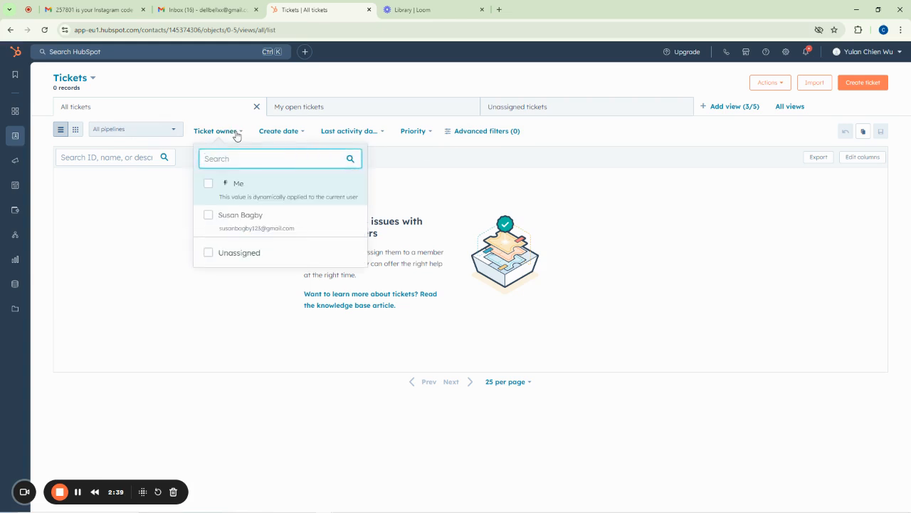
click(287, 134)
click(299, 134)
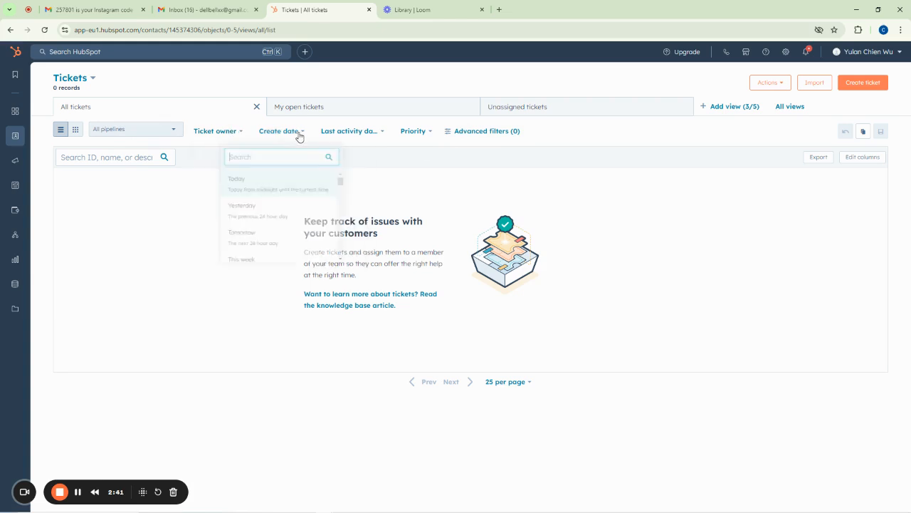
click(374, 135)
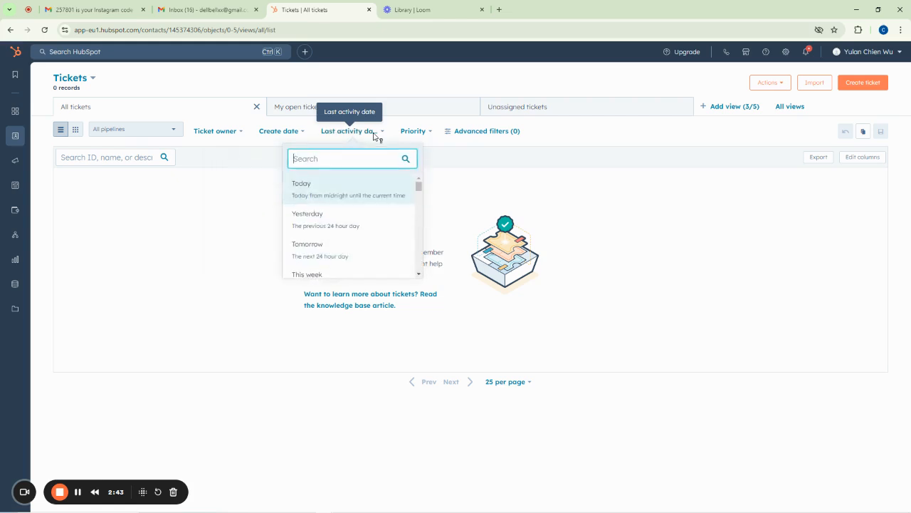
click(420, 135)
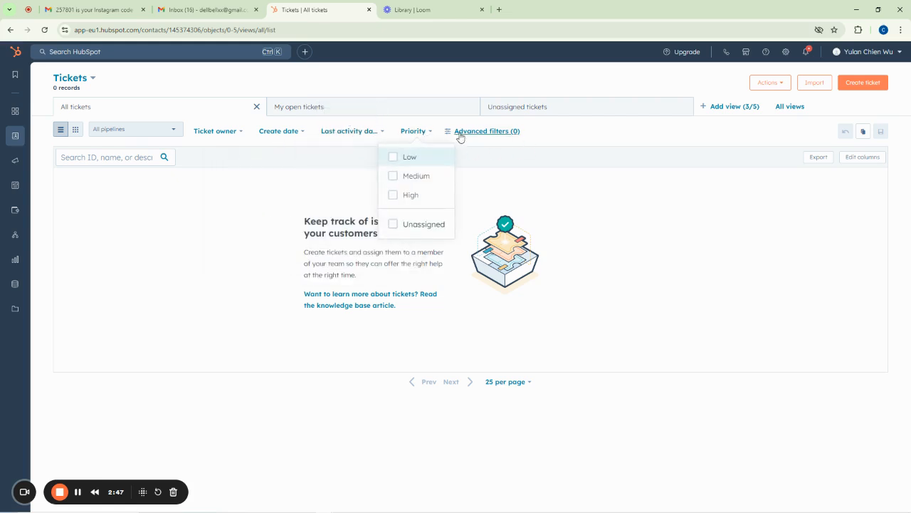
click(521, 154)
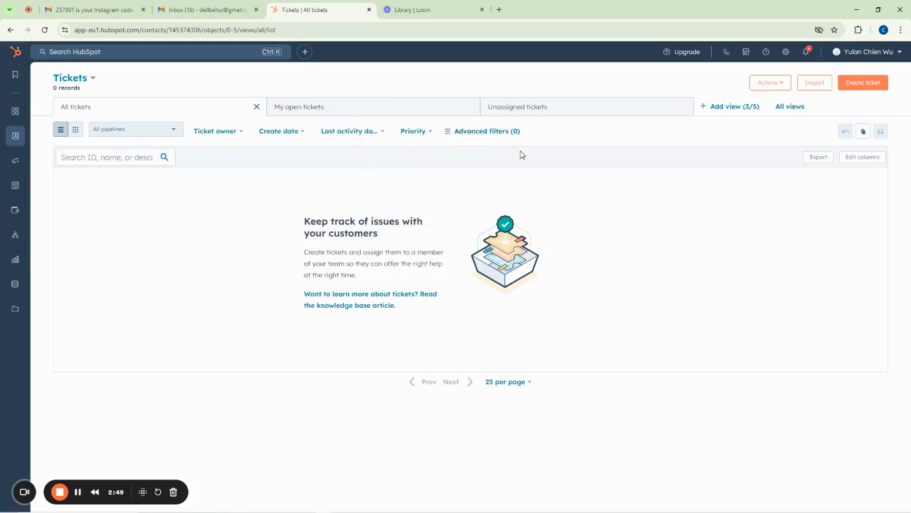
click(229, 132)
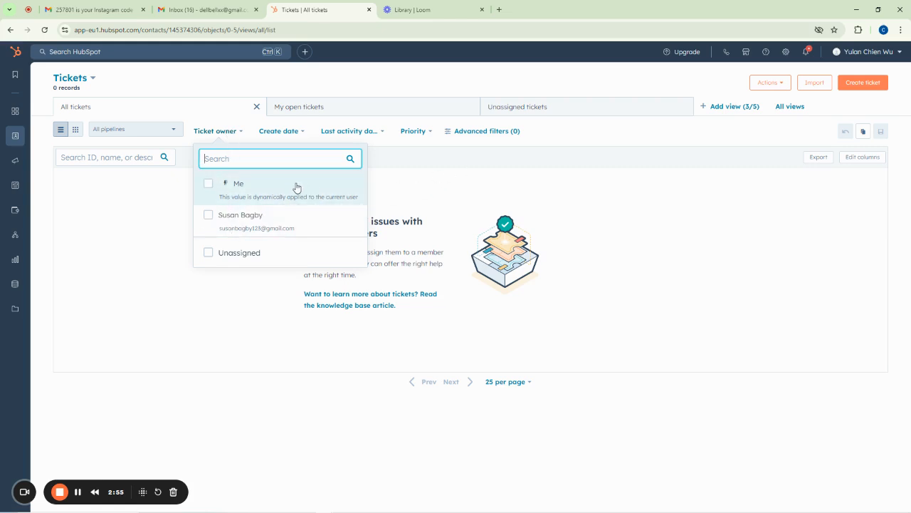
click(457, 170)
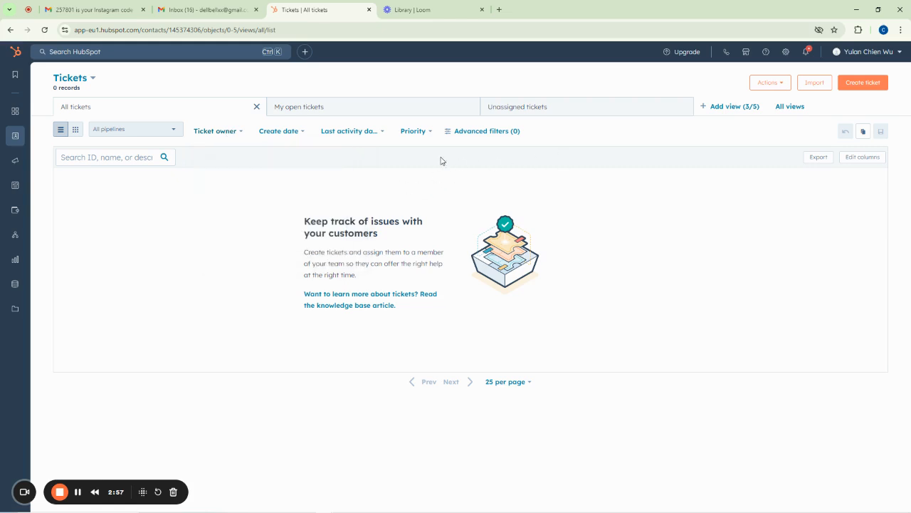
click(306, 107)
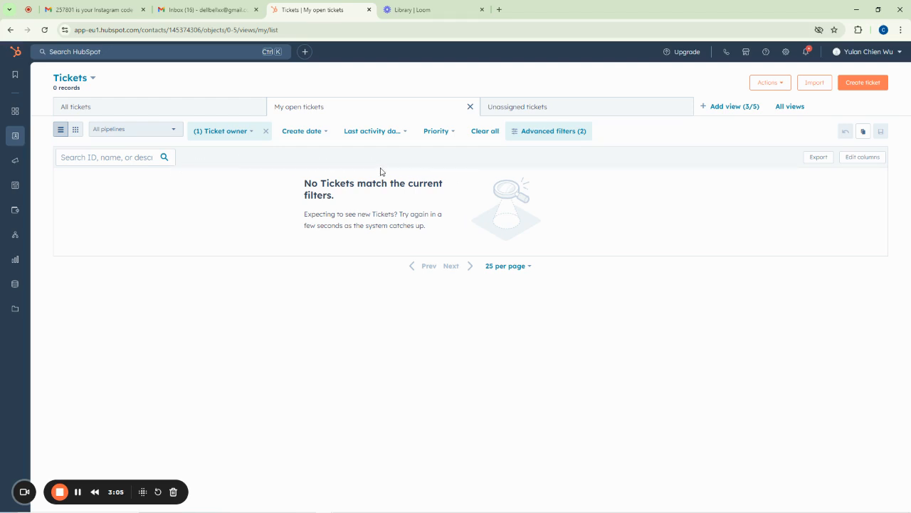
Switch the tickets list to the Unassigned tickets view, which shows 0 records
click(534, 108)
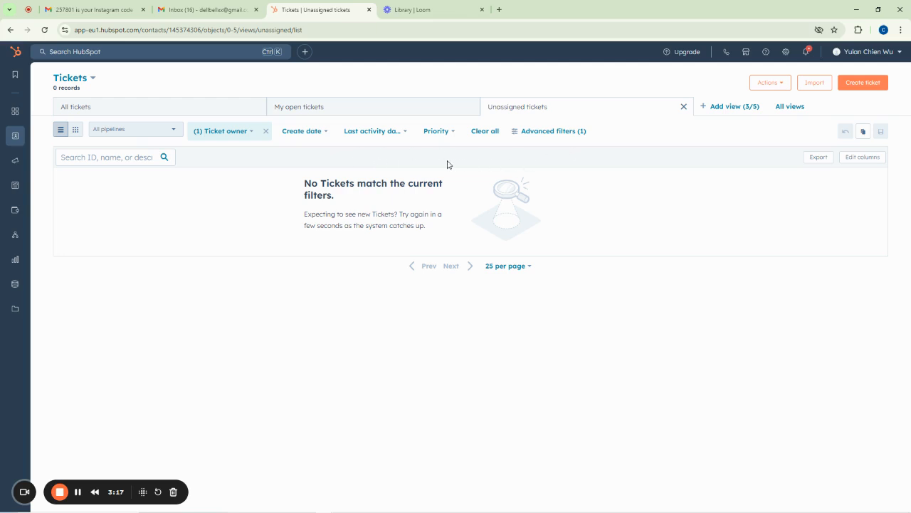
mouse_move(30, 142)
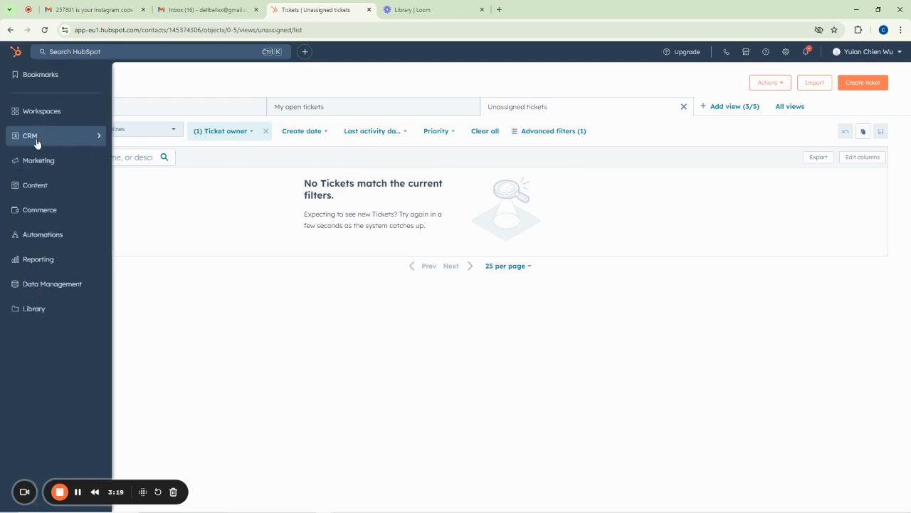
mouse_move(63, 141)
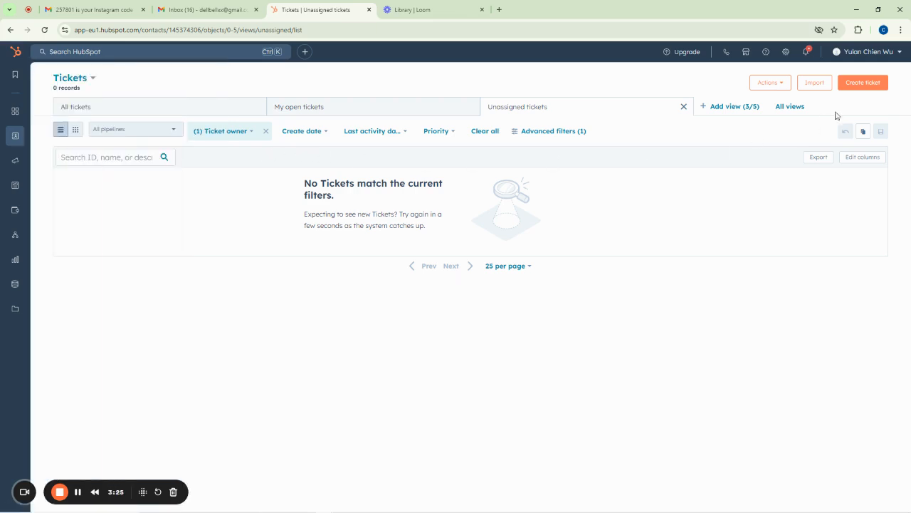
Create a new ticket named 'Mast Experiencing Power Outage'
click(859, 83)
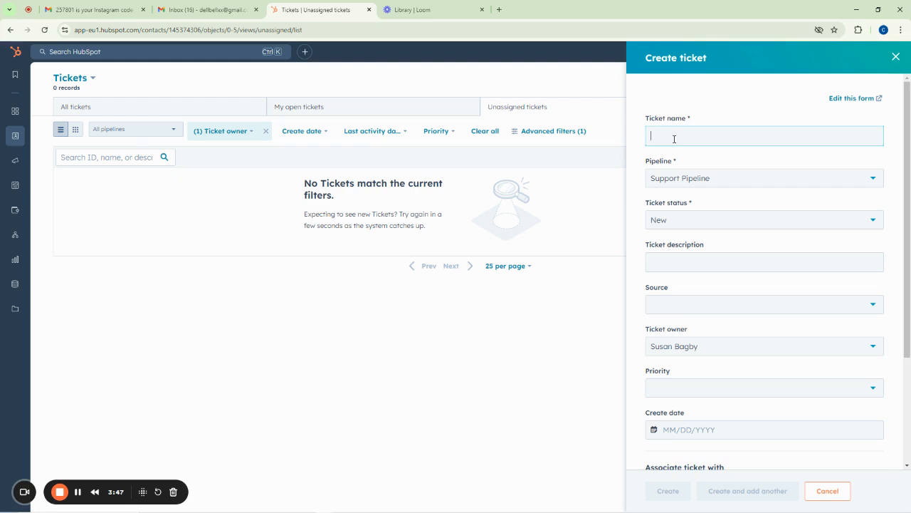
text(Mast Experiencing)
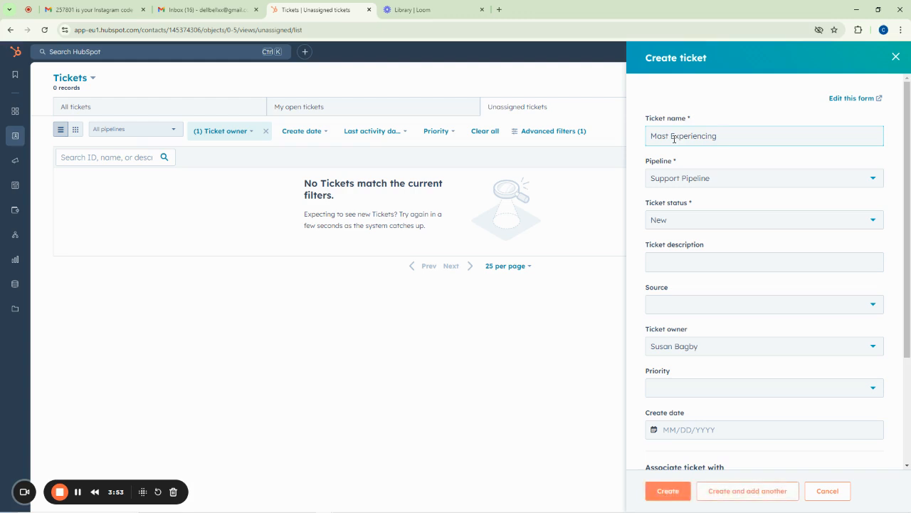
text( Power Outage)
Check the pipeline options and keep Support Pipeline, since another pipeline needs a paid upgrade
click(686, 180)
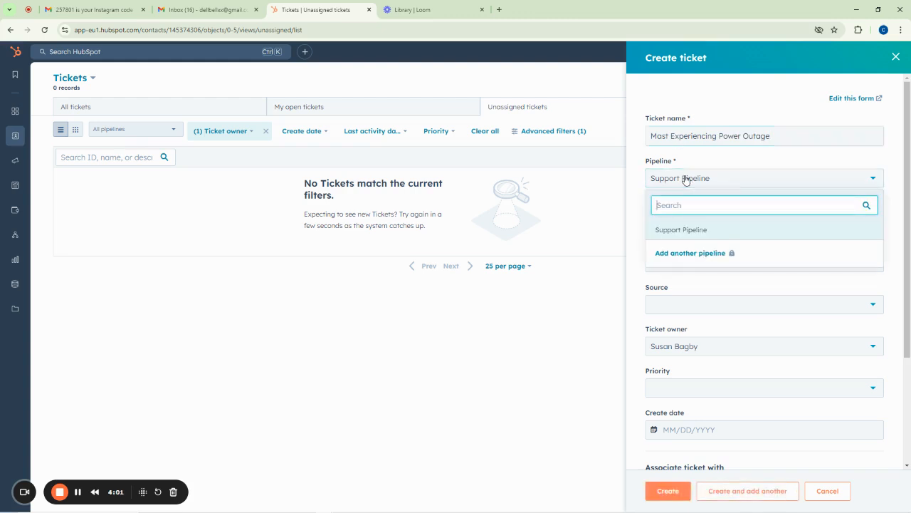
click(738, 164)
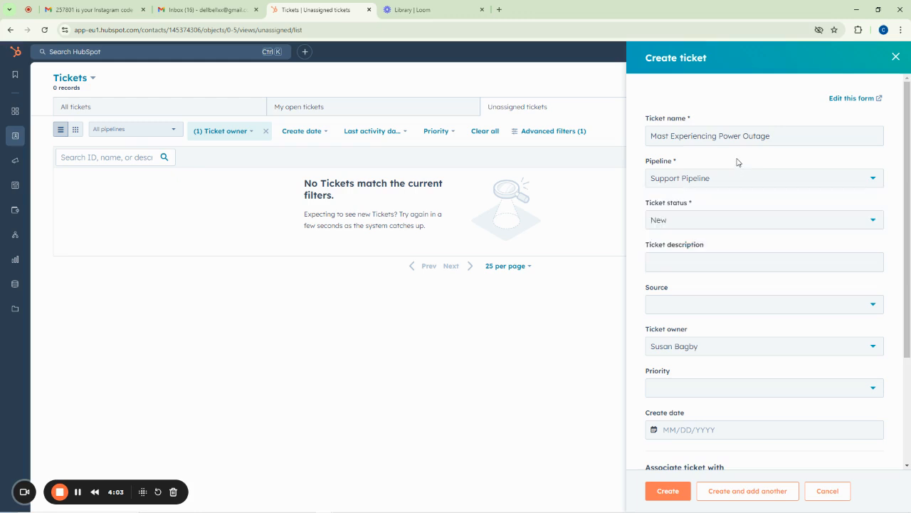
click(690, 184)
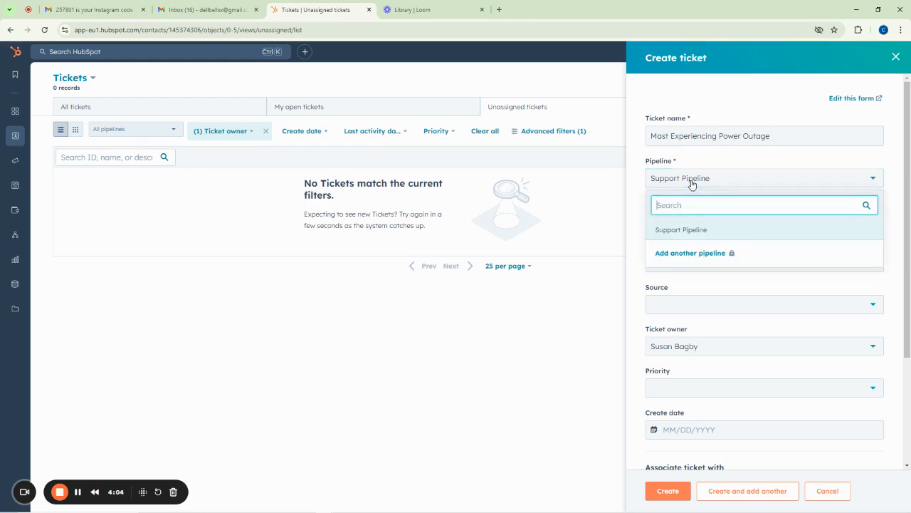
click(687, 255)
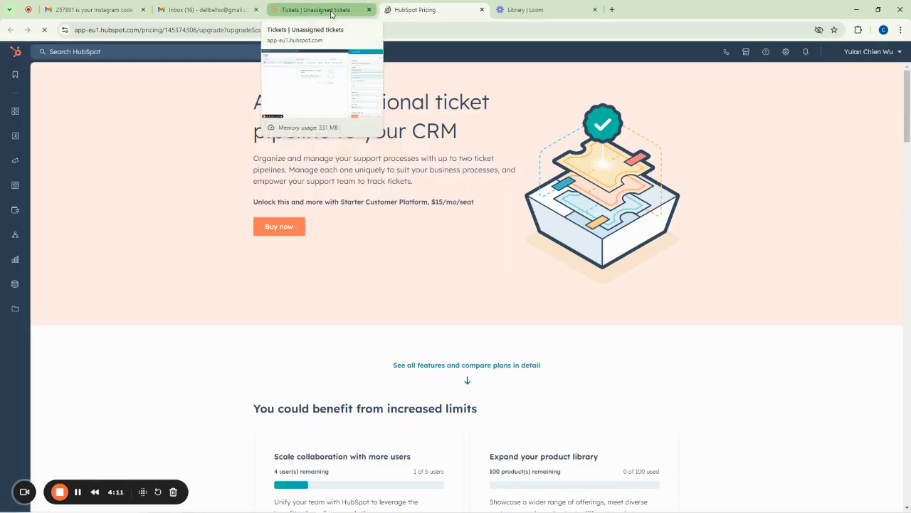
click(331, 14)
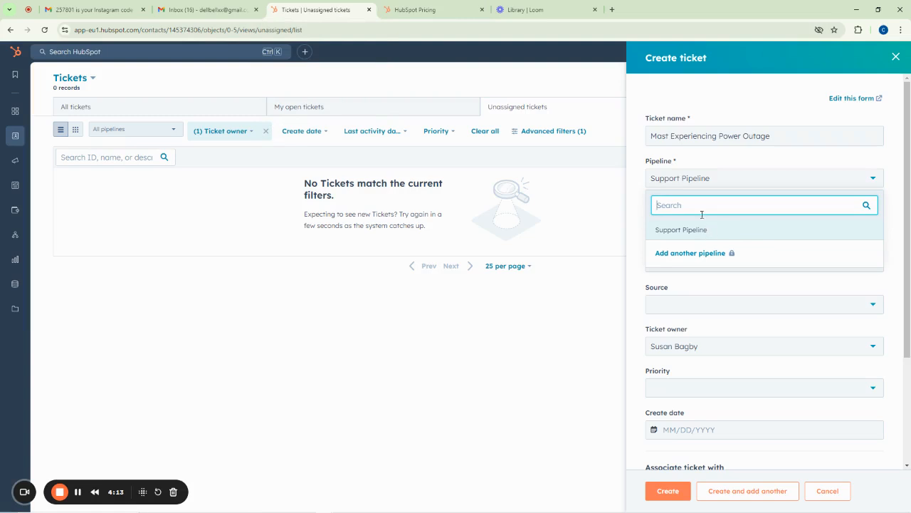
click(720, 161)
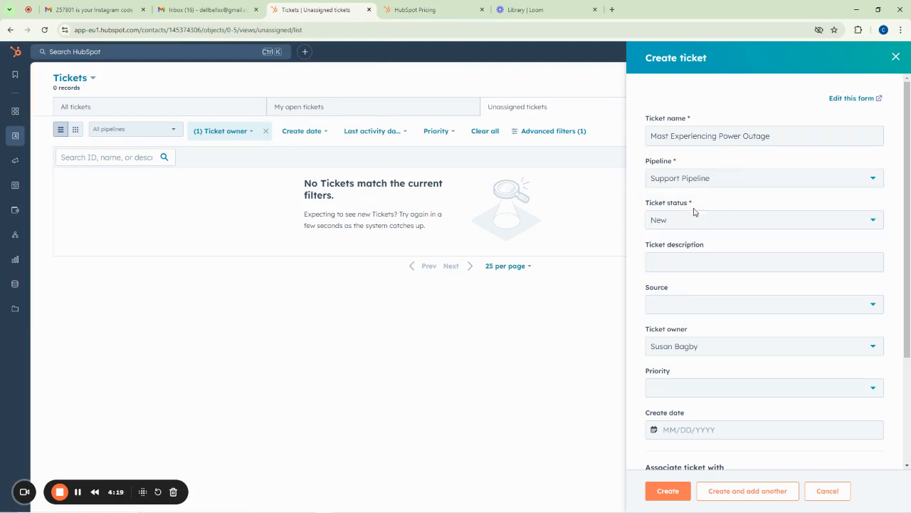
click(673, 221)
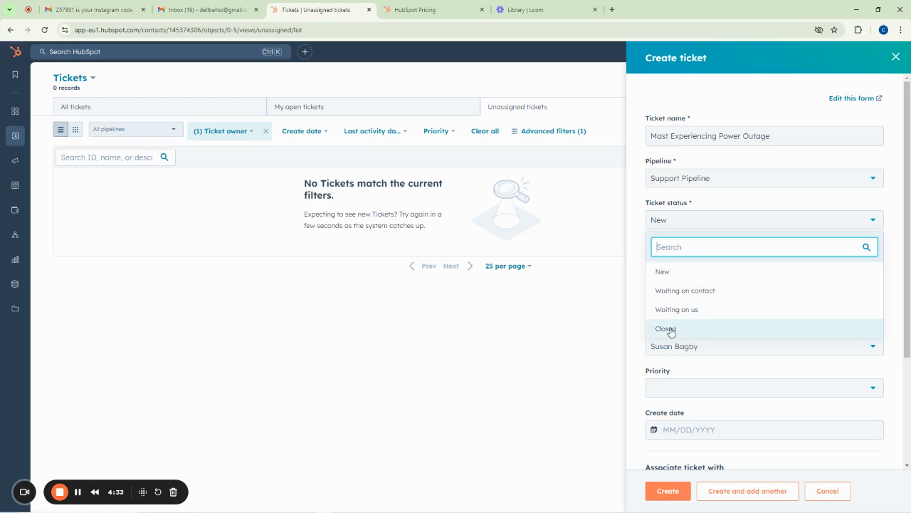
Leave the ticket status set to New
click(669, 273)
click(672, 267)
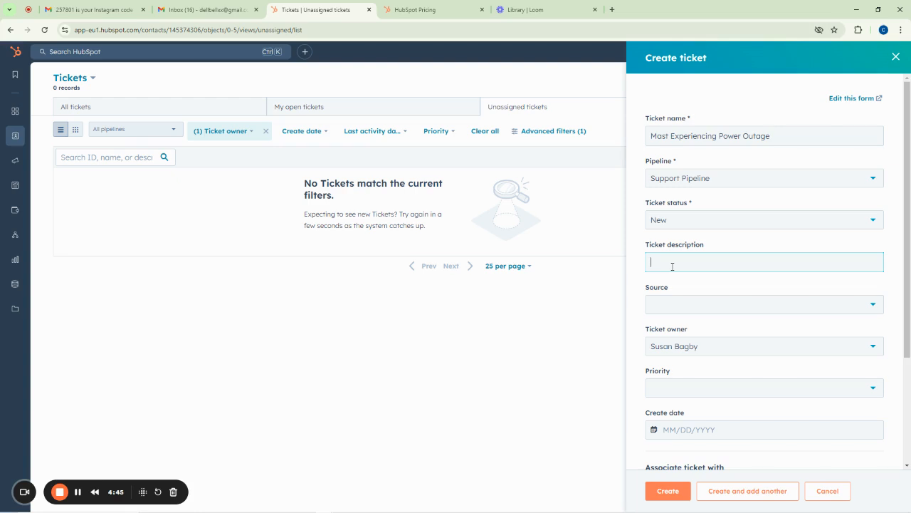
Describe the outage: City Centre customers lack coverage for 3 days as the Telecomms mast is down
text(Customers a)
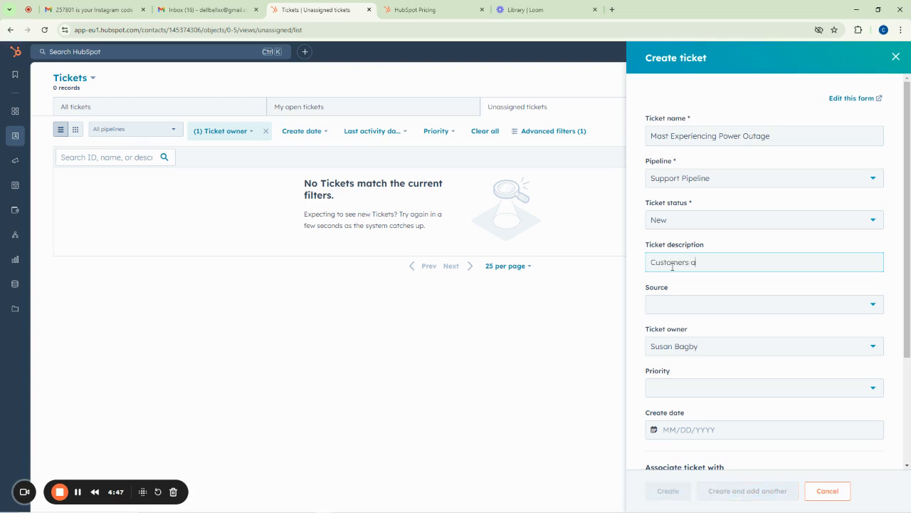
text(t the City)
text( Hall)
text(entre do not have ne)
text(twork)
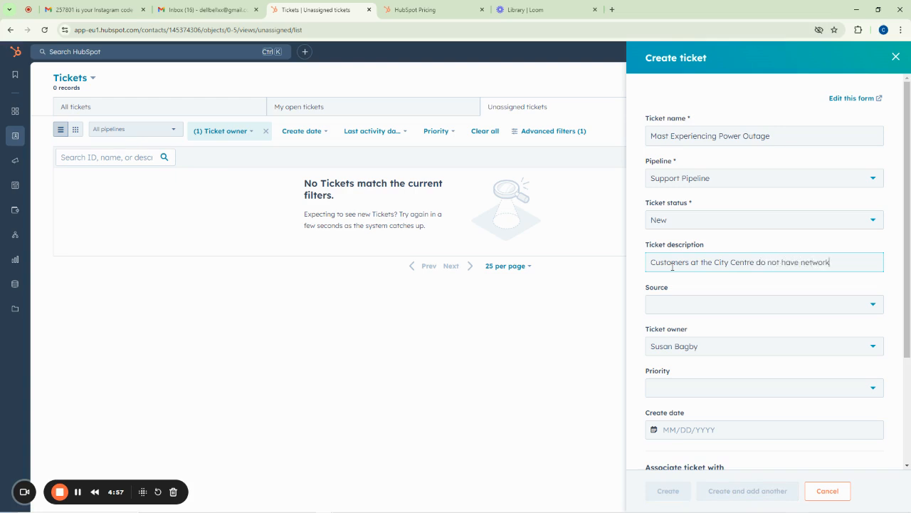
text( Coverage for 3 da)
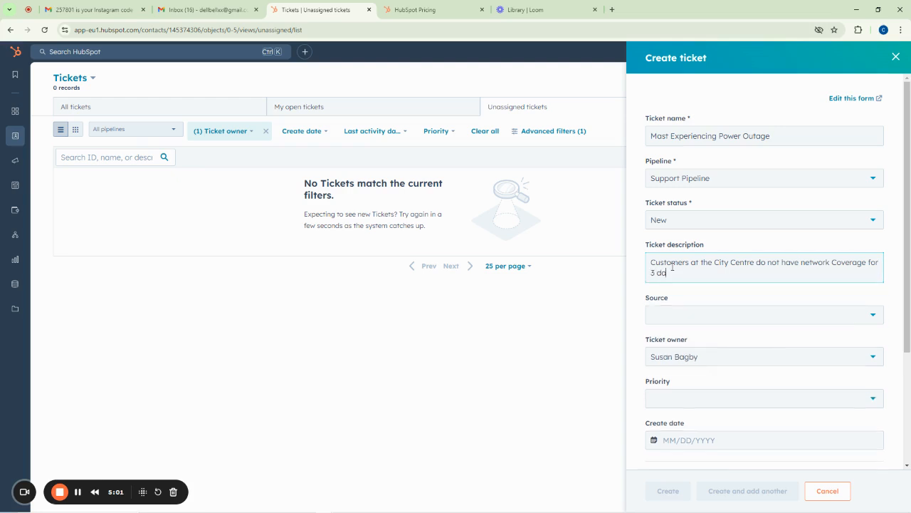
text(ys now, the Ma)
key(BackSpace)
key(BackSpace)
text(Le)
key(BackSpace)
key(BackSpace)
text(Telecomms mast is)
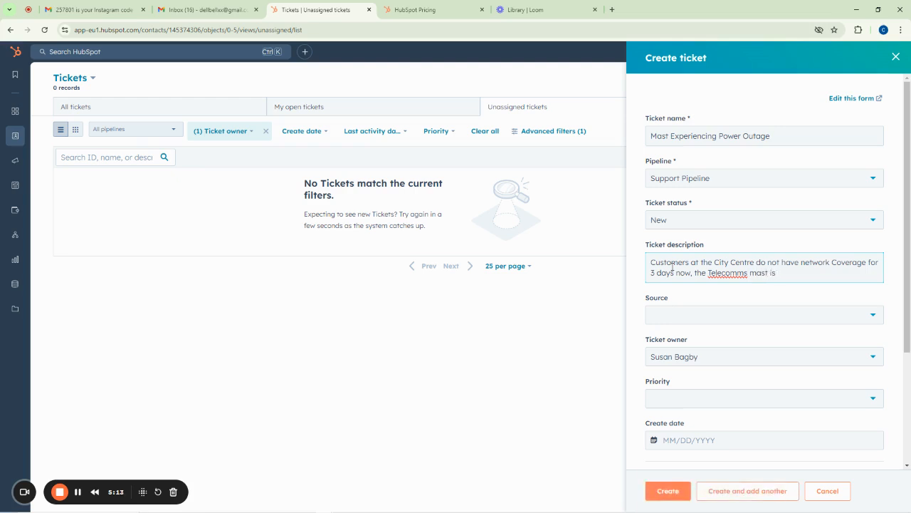
text( not working)
text(.)
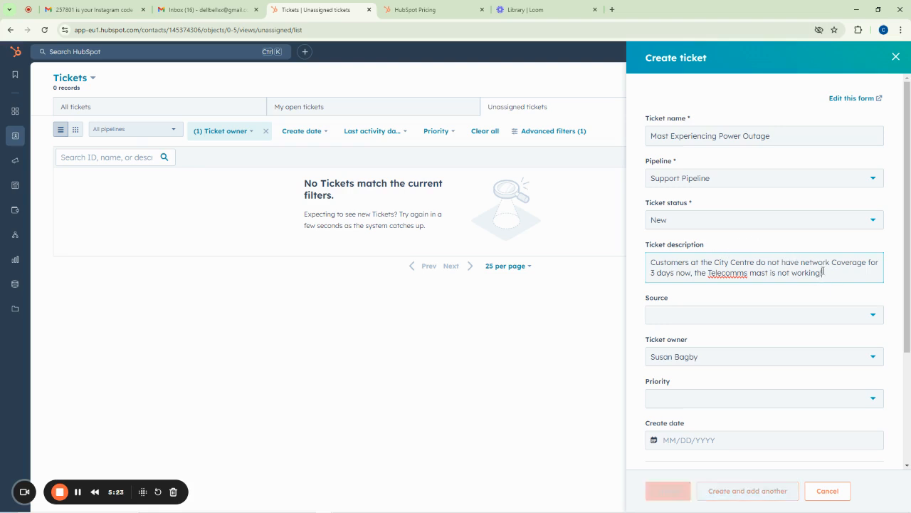
Add lines for the customer's name, contact phone number, and landmark 'Community High school'
key(Return)
key(Return)
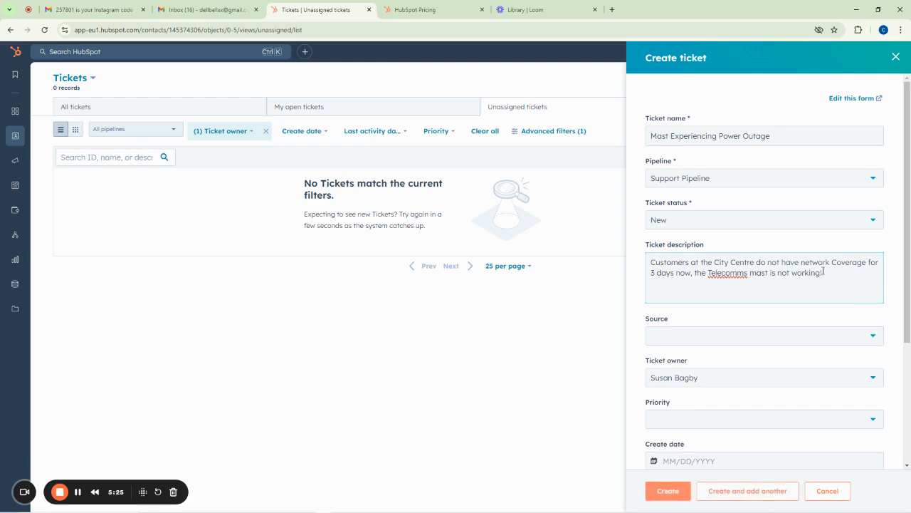
text(Cus)
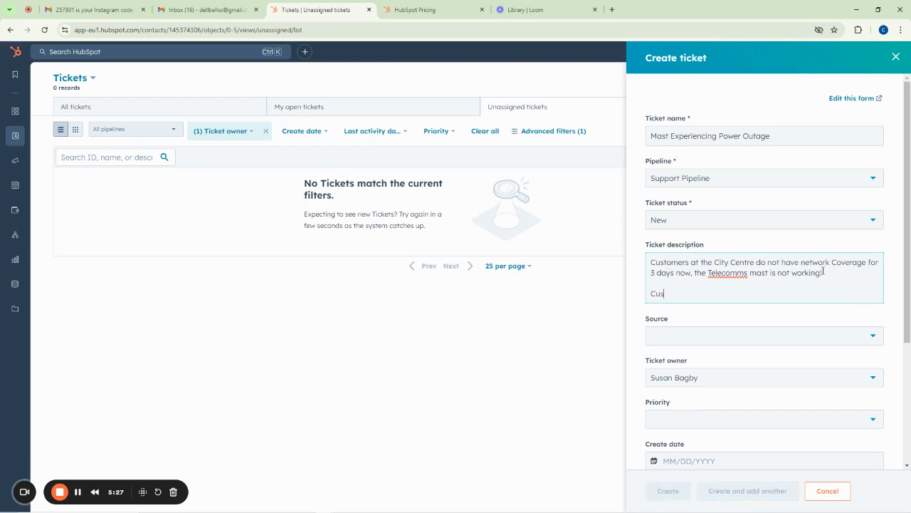
text(tomer Name)
key(Return)
text(Customer Contact)
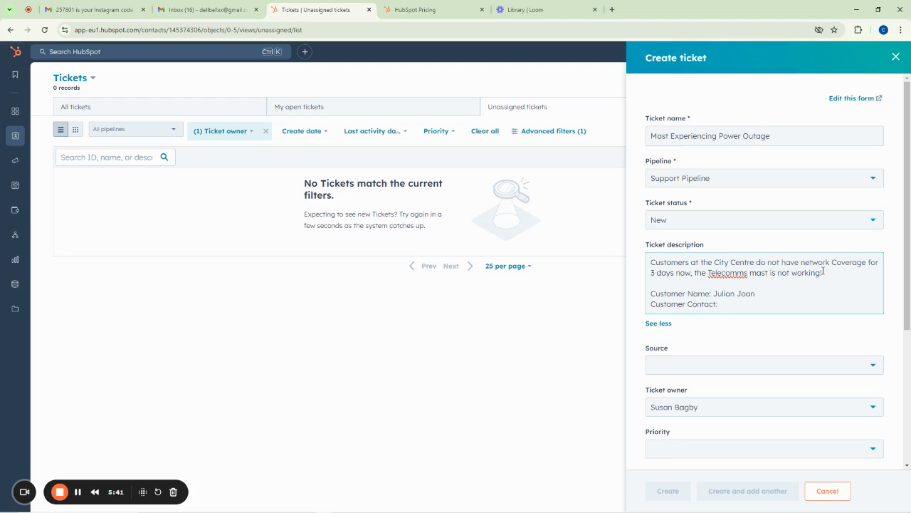
text(: 07112)
key(Return)
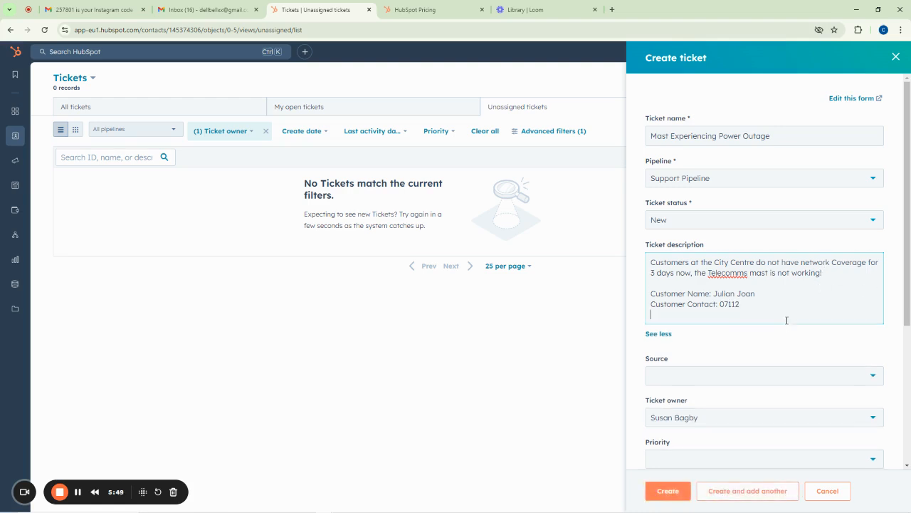
text(Landmark)
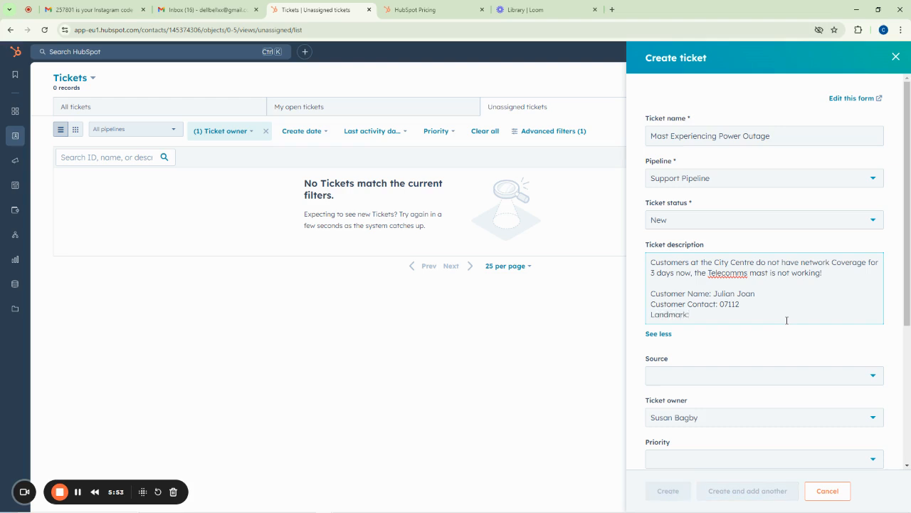
text(: Community C)
text(ollege)
key(BackSpace)
key(BackSpace)
key(BackSpace)
key(BackSpace)
key(BackSpace)
text(High school)
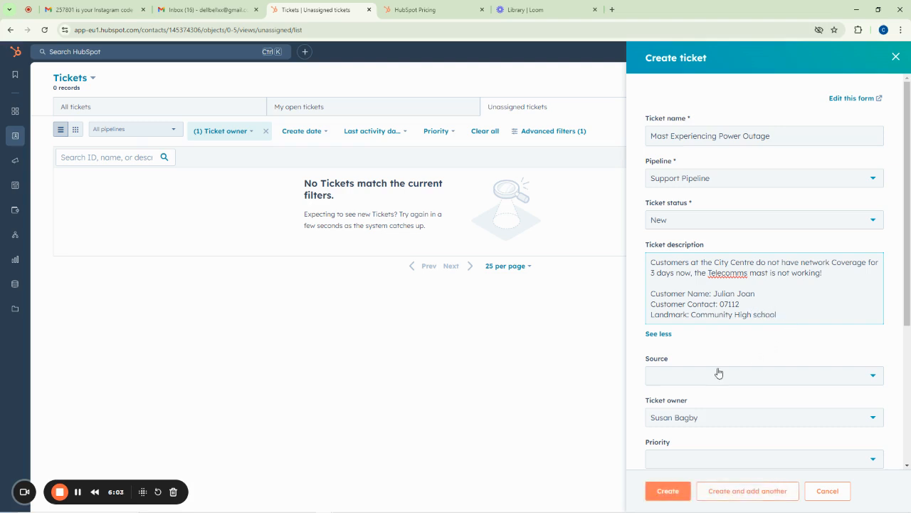
scroll(718, 371, down, 2)
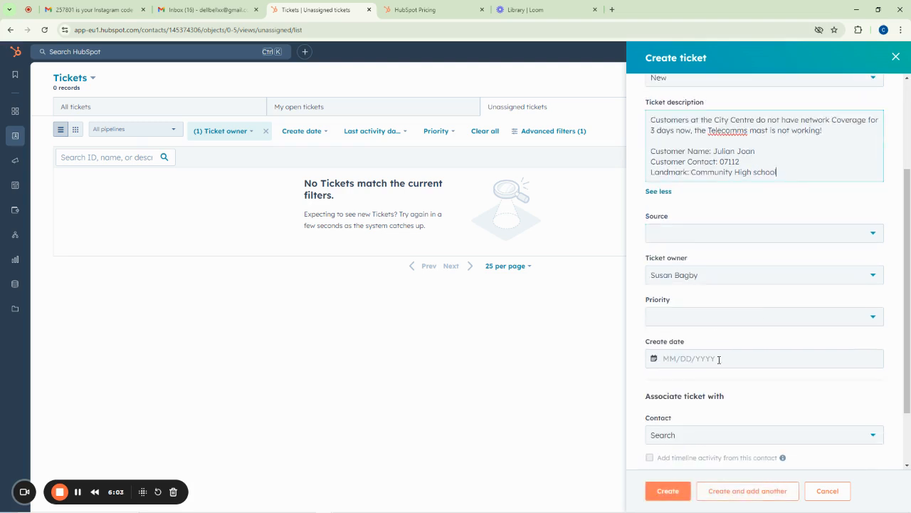
Set the ticket source to Phone and keep the existing ticket owner
click(672, 234)
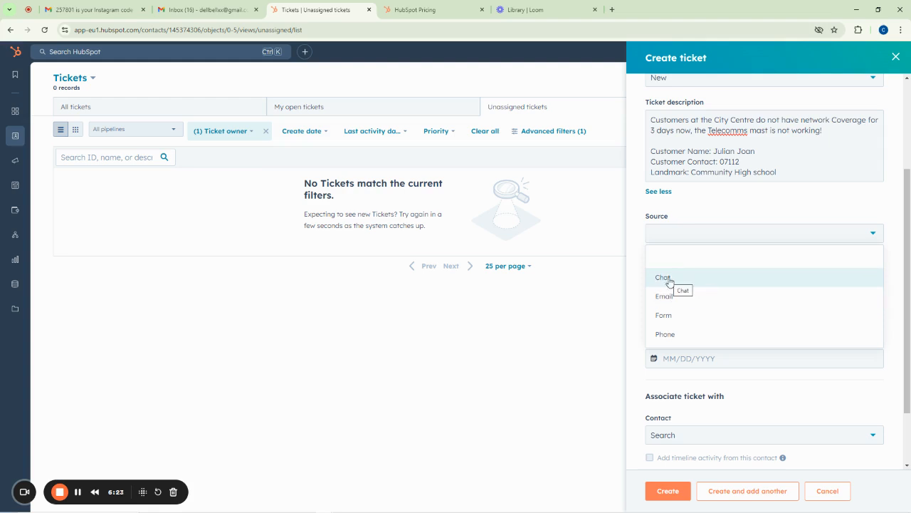
click(677, 334)
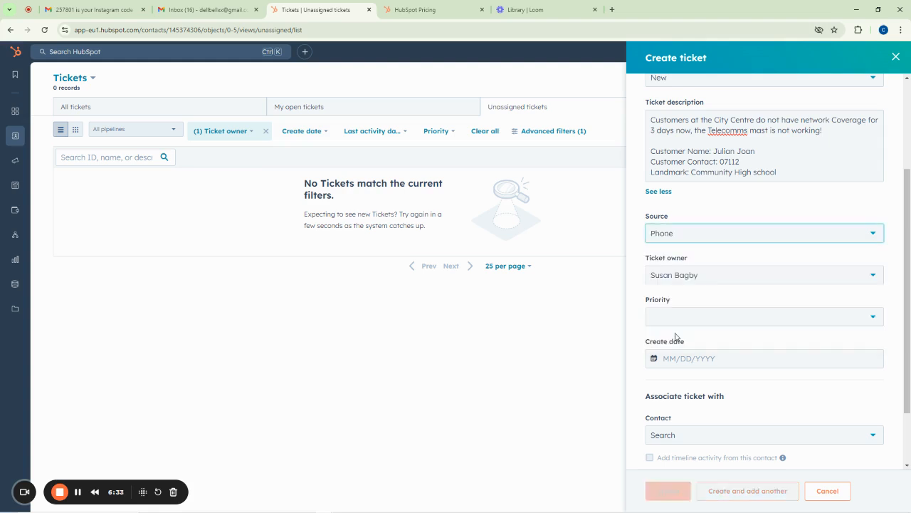
click(686, 283)
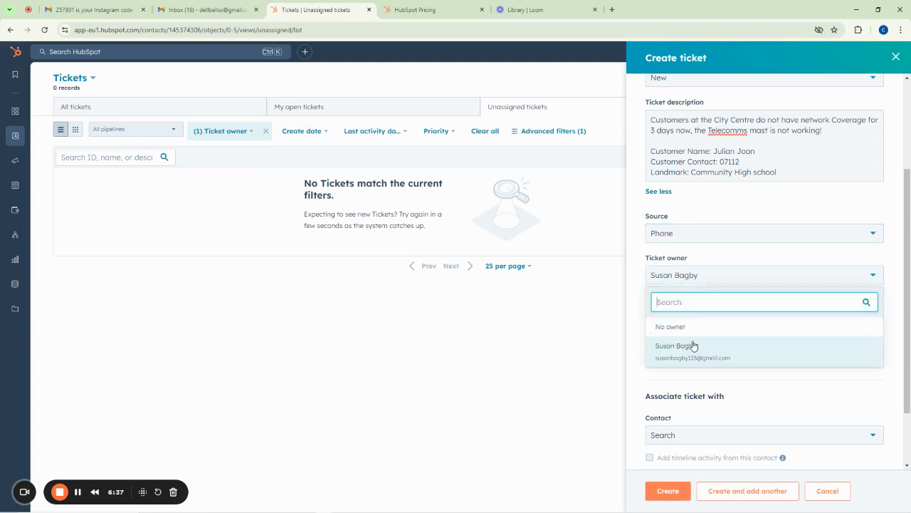
scroll(712, 413, down, 2)
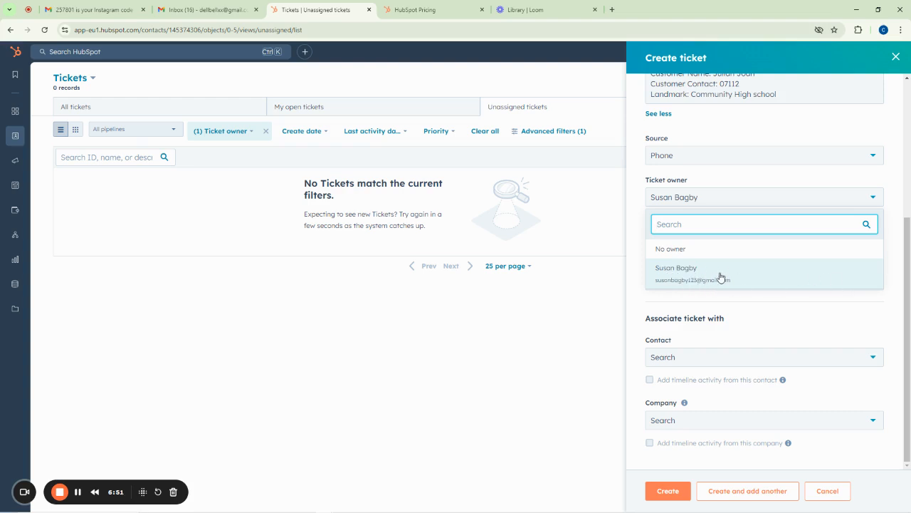
click(675, 273)
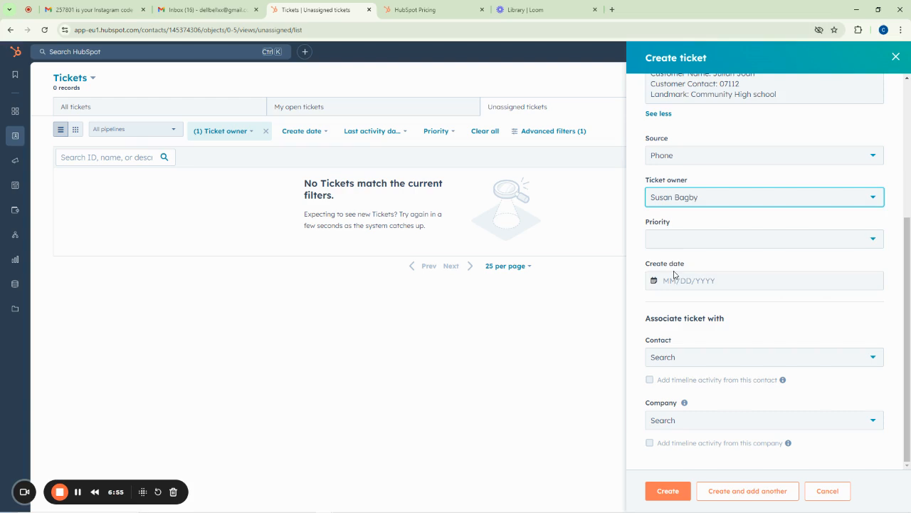
Set the priority to High and the create date to 09/06/2024
click(672, 246)
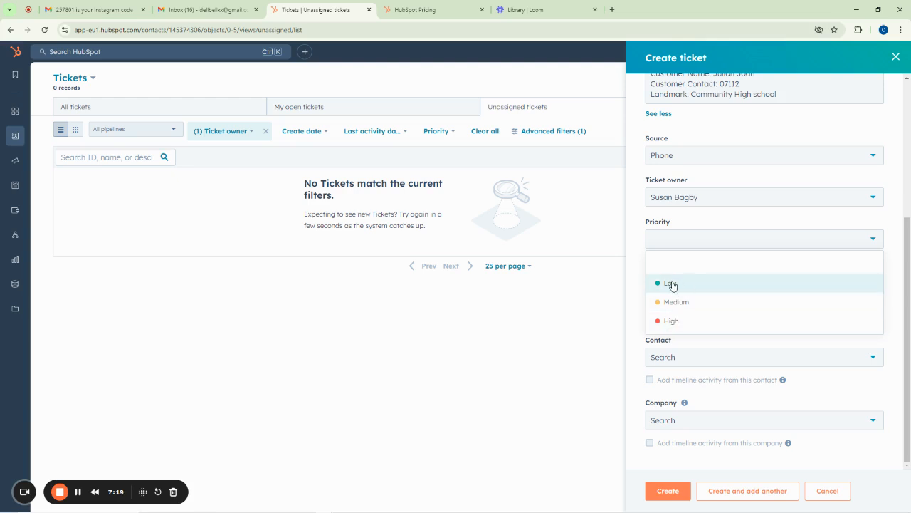
click(672, 321)
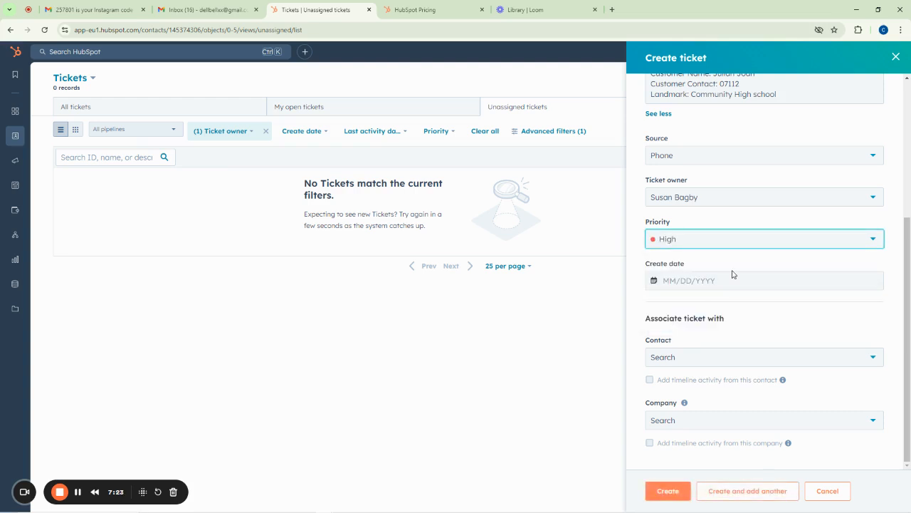
click(694, 280)
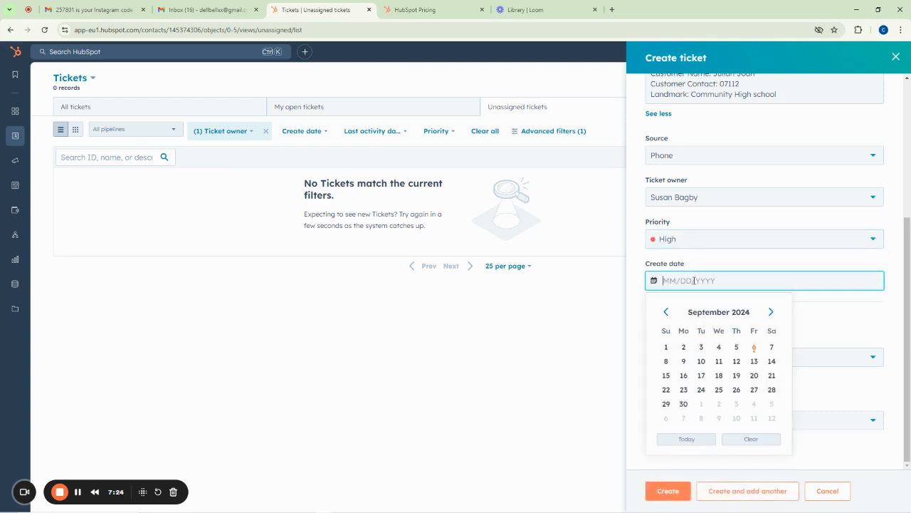
click(754, 348)
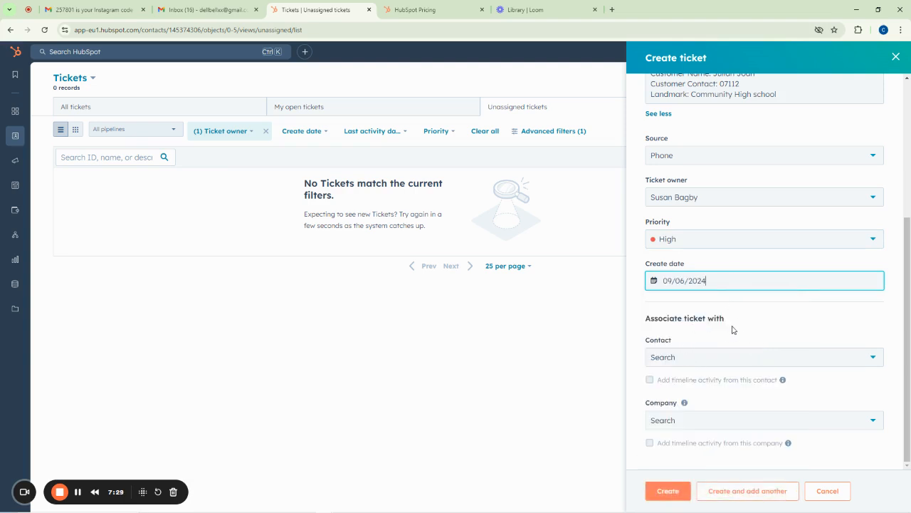
Associate the first sample contact and the HubSpot company, then create the ticket
click(685, 359)
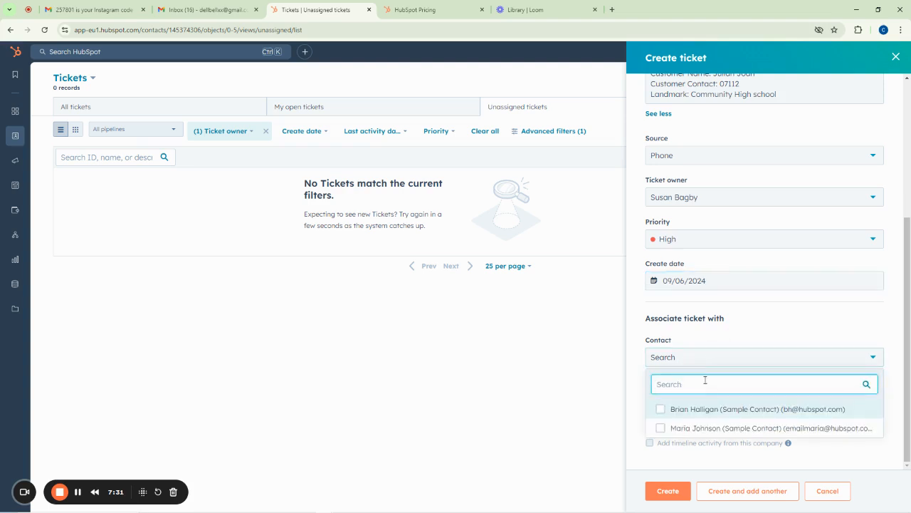
scroll(757, 282, up, 5)
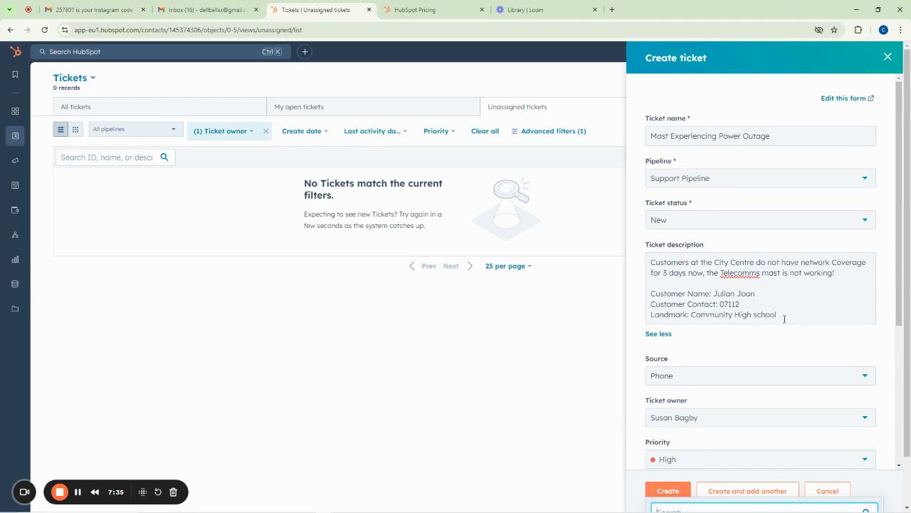
scroll(734, 312, down, 3)
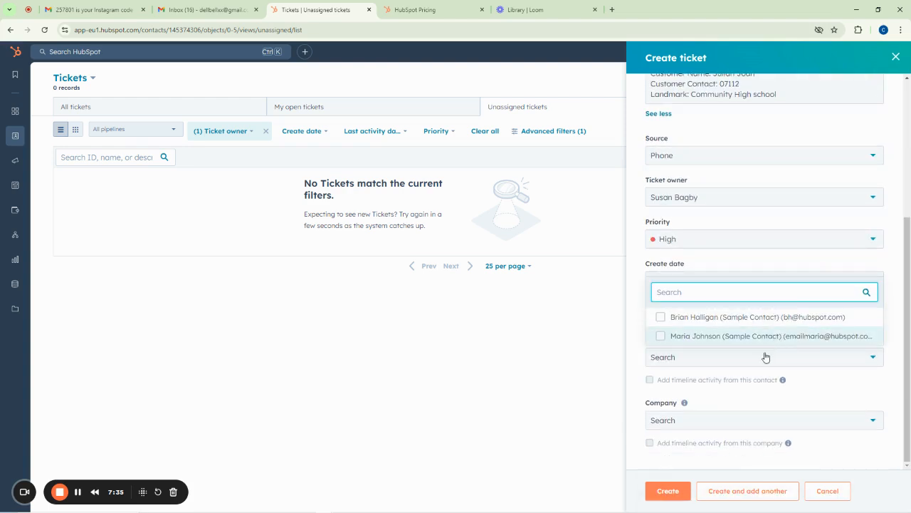
click(705, 321)
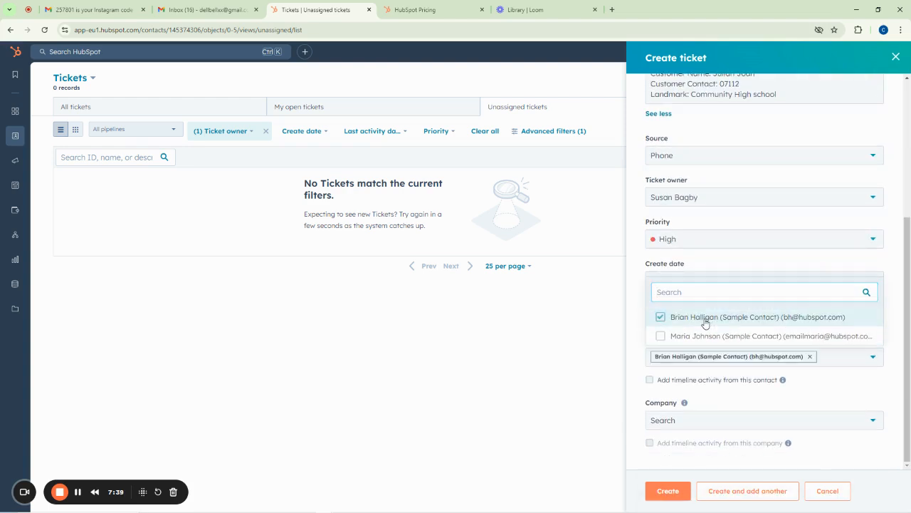
click(716, 253)
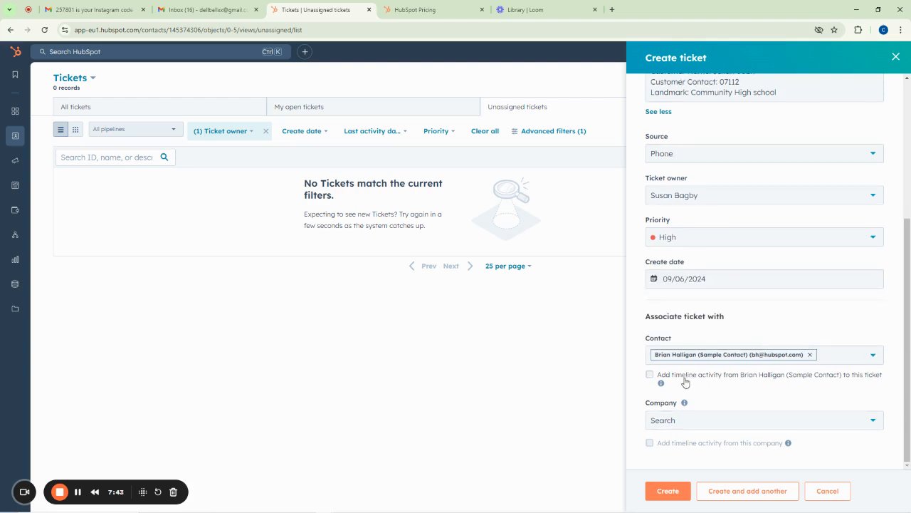
click(682, 424)
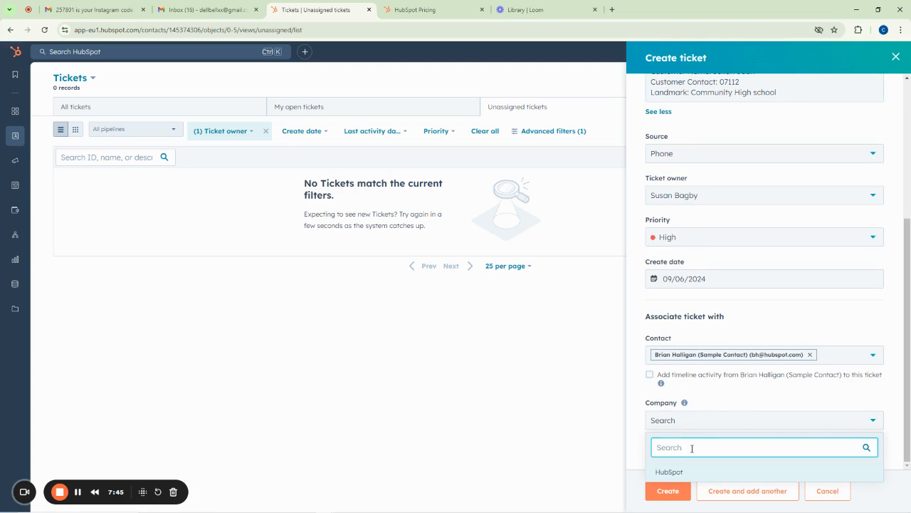
click(681, 473)
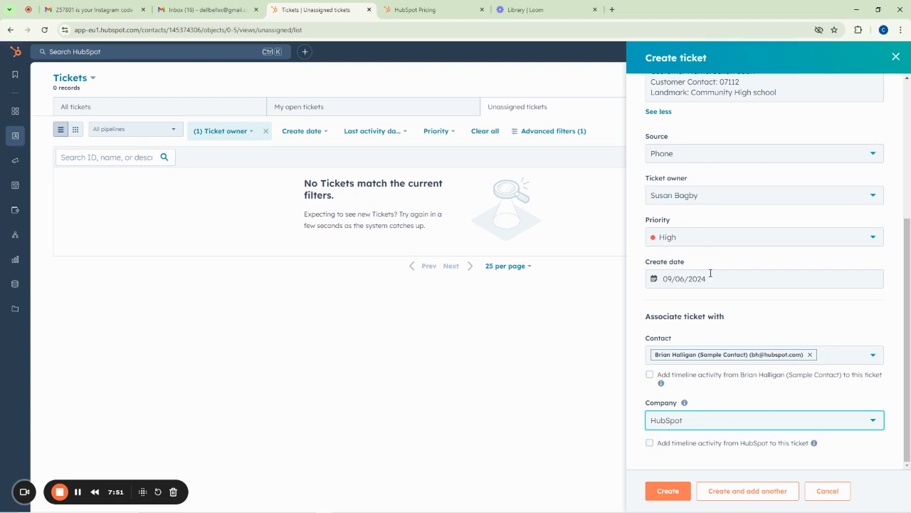
click(668, 490)
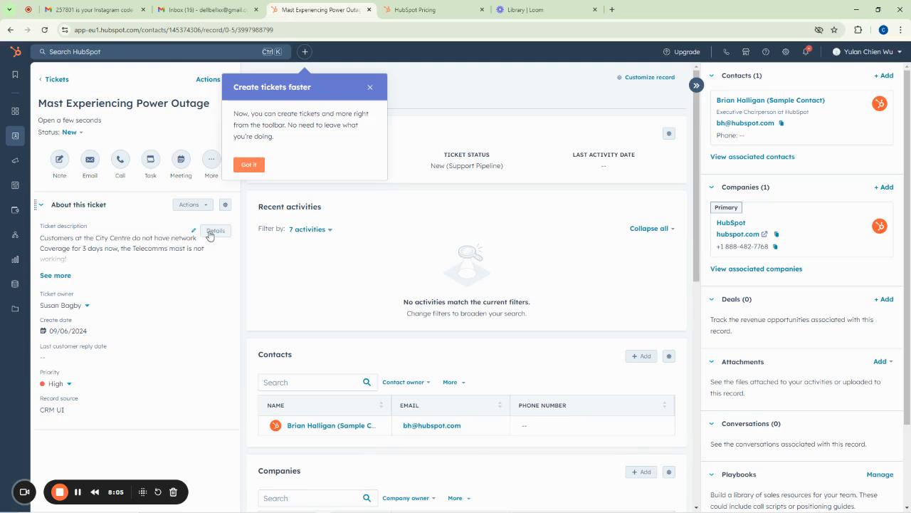
View the ticket description details, dismiss the Create tickets faster tip, and close the panel
click(207, 230)
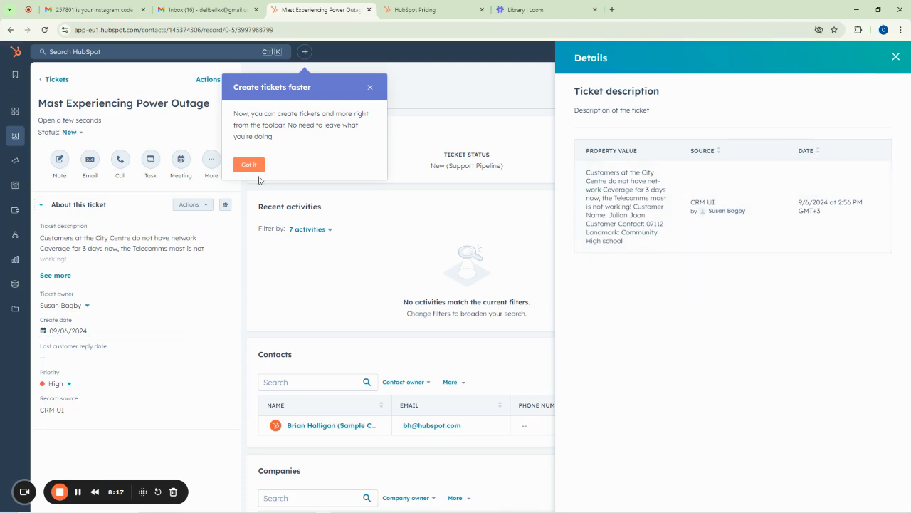
click(371, 89)
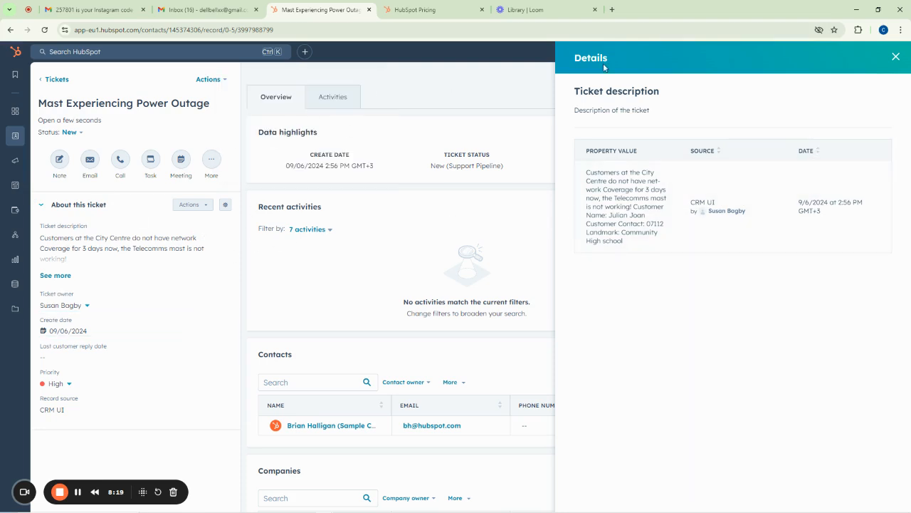
click(895, 56)
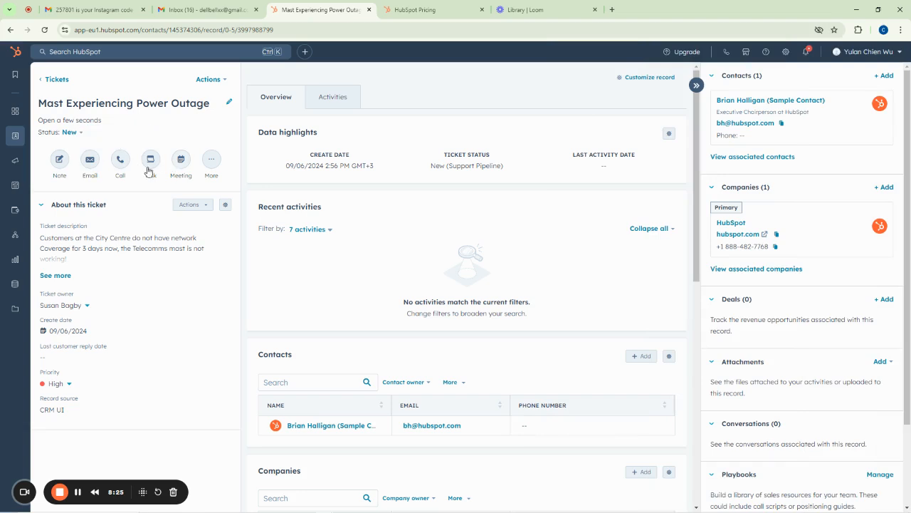
Save a ticket note: customer explained the issue; technical team goes Monday to investigate and proffer a solution
click(59, 161)
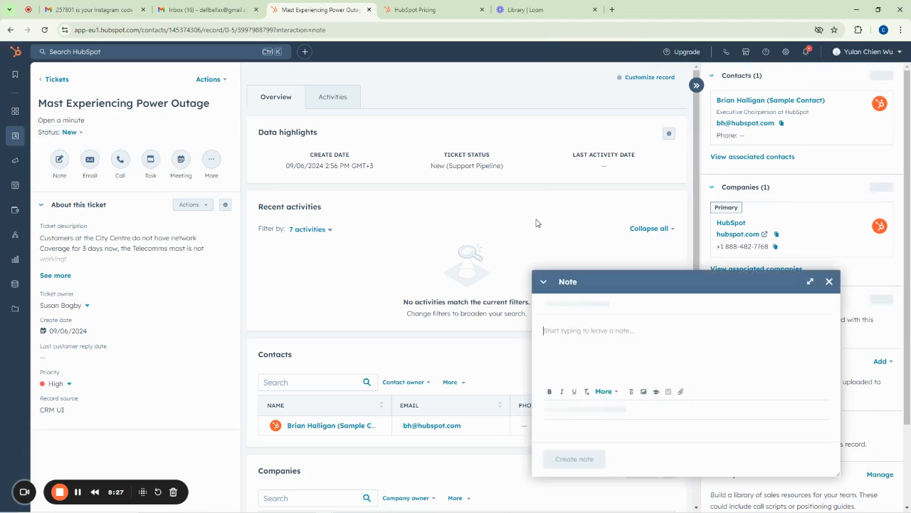
text(Customer has been reached and has explained)
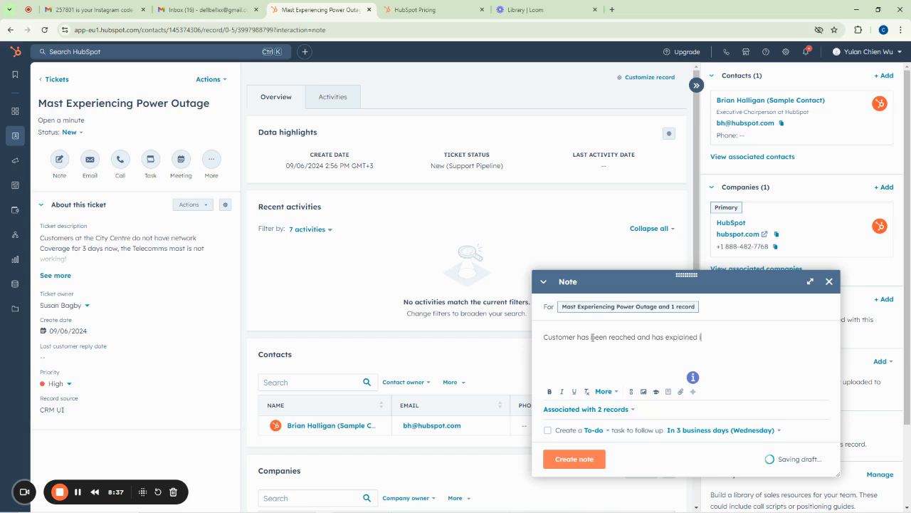
text( in clear details who)
text(t the issue is!)
key(Return)
text(Se)
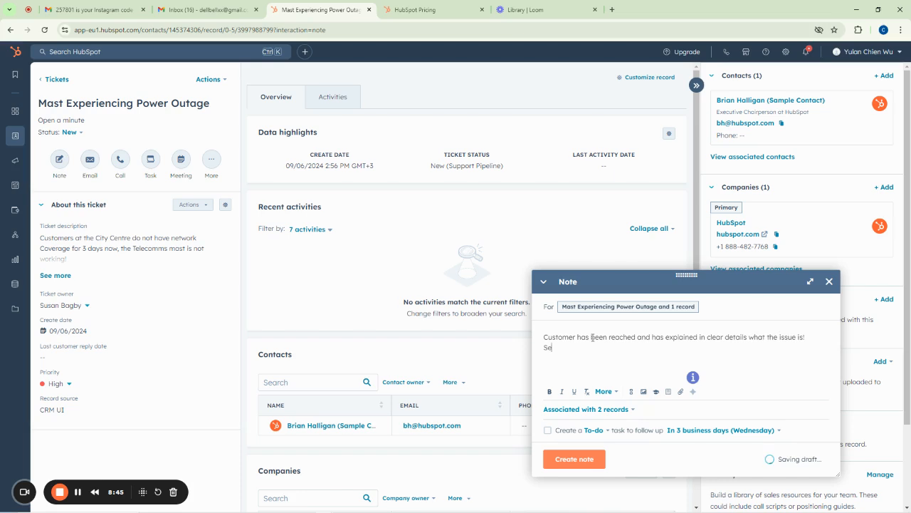
text(nd )
text(1)
text(echnical team)
text( on)
text( Monday!)
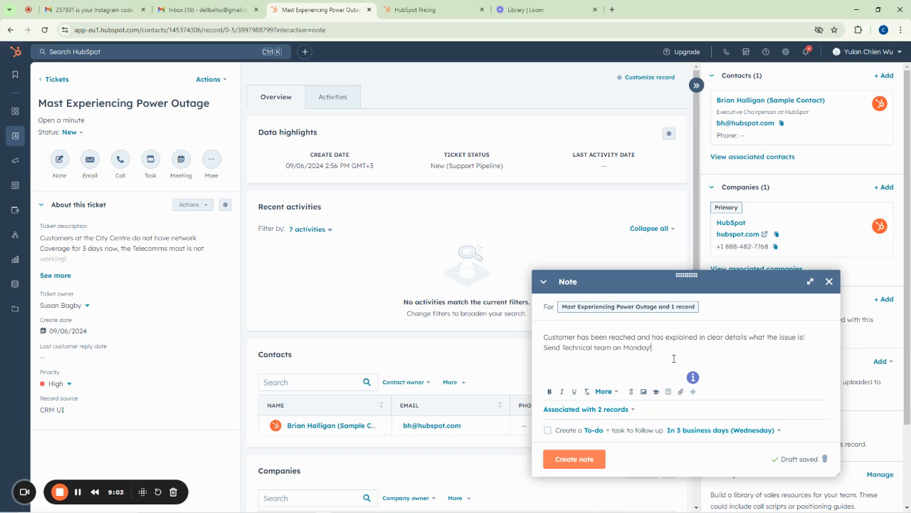
key(BackSpace)
text(to fueth)
text(the)
text(r )
text(investigate and)
text( profer solution)
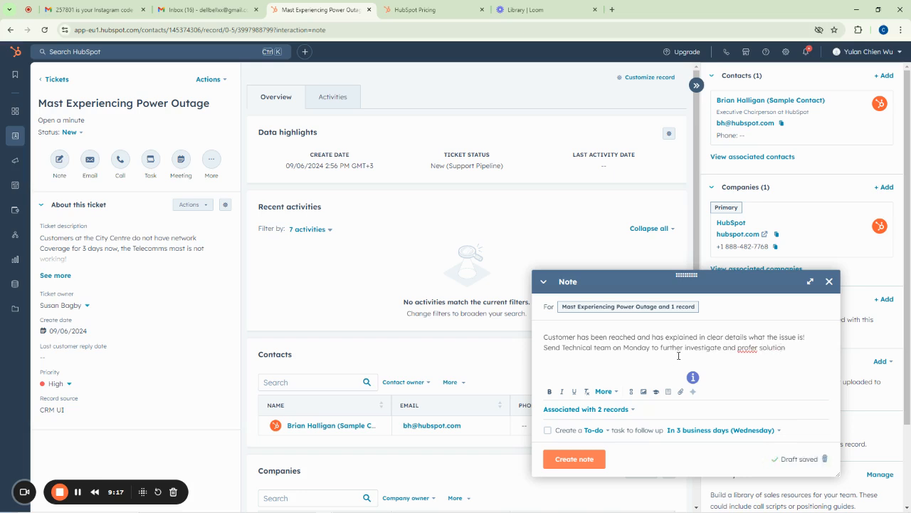
right_click(746, 350)
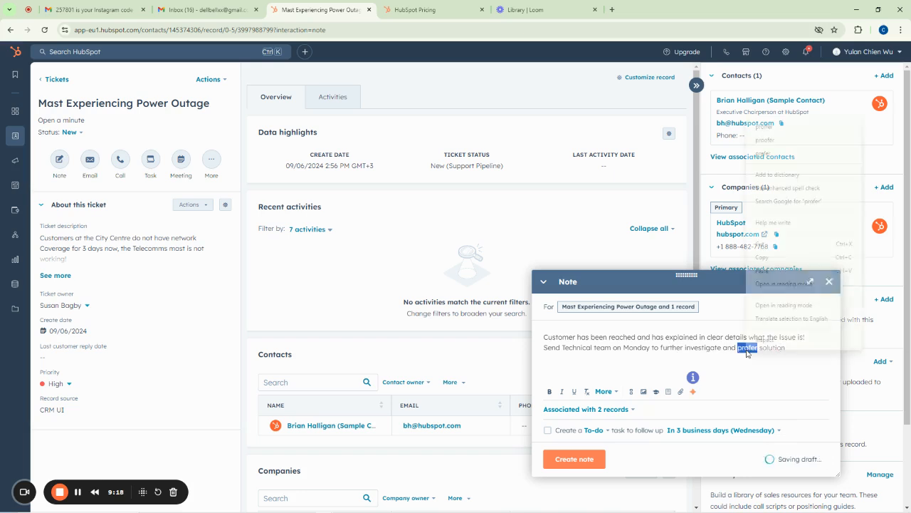
click(769, 128)
text(a solution)
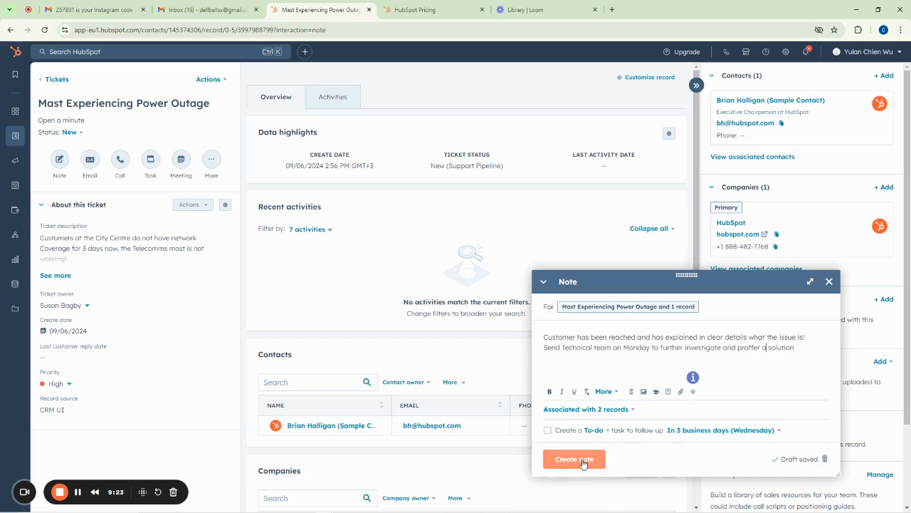
click(578, 460)
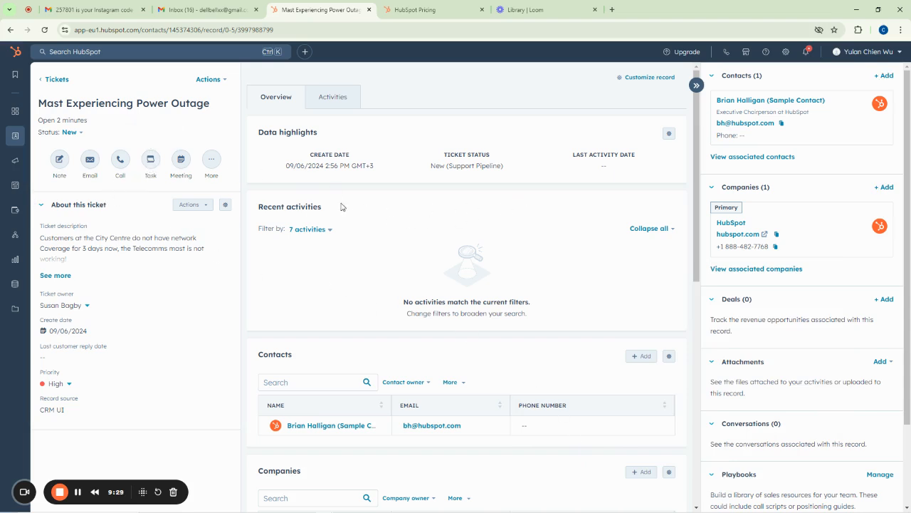
Start a new task and write notes asking for a mast visit and investigation at Community High School
click(151, 163)
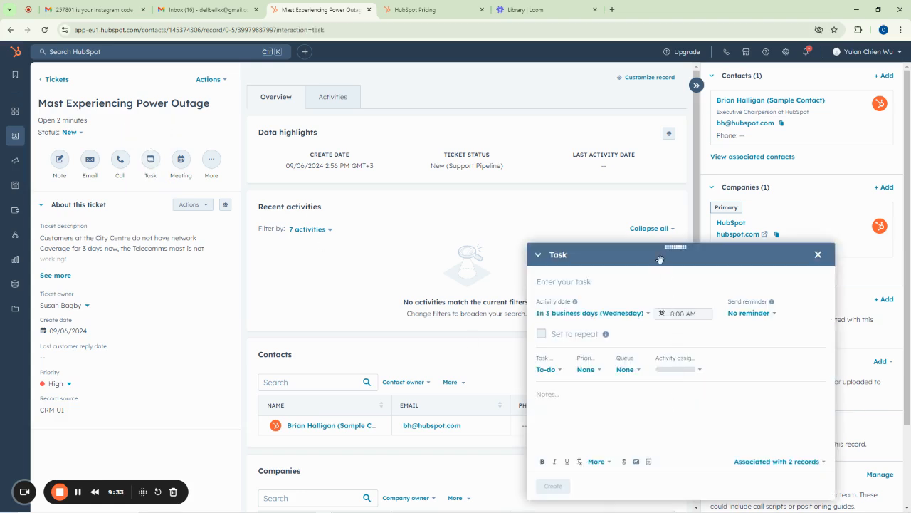
drag(677, 256, 485, 156)
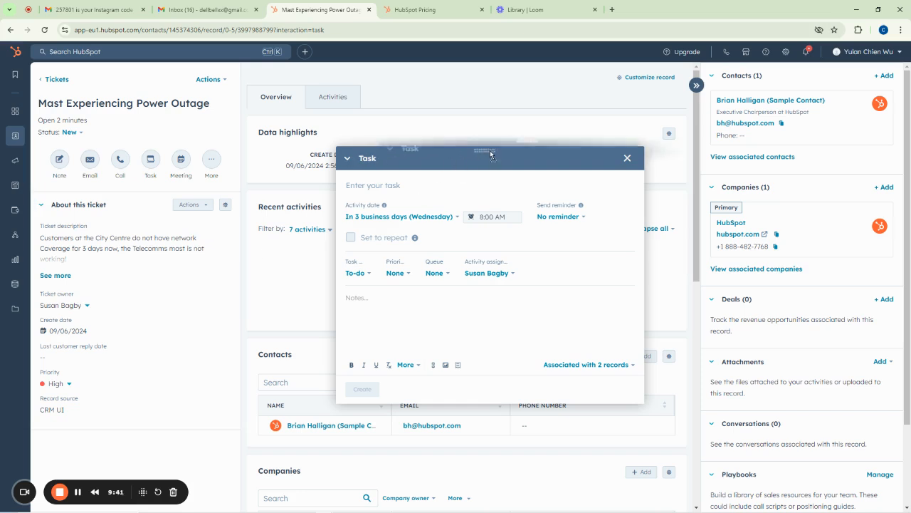
drag(447, 162, 512, 148)
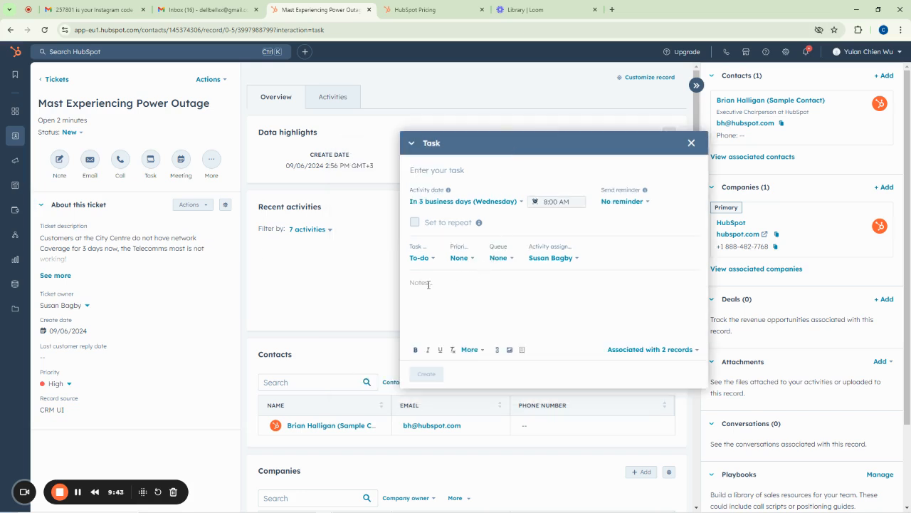
text(Kinap)
text(y visit the mo)
text(st at Communi)
text(ty High)
text( school an)
text(d carryo)
text(ut proper invest)
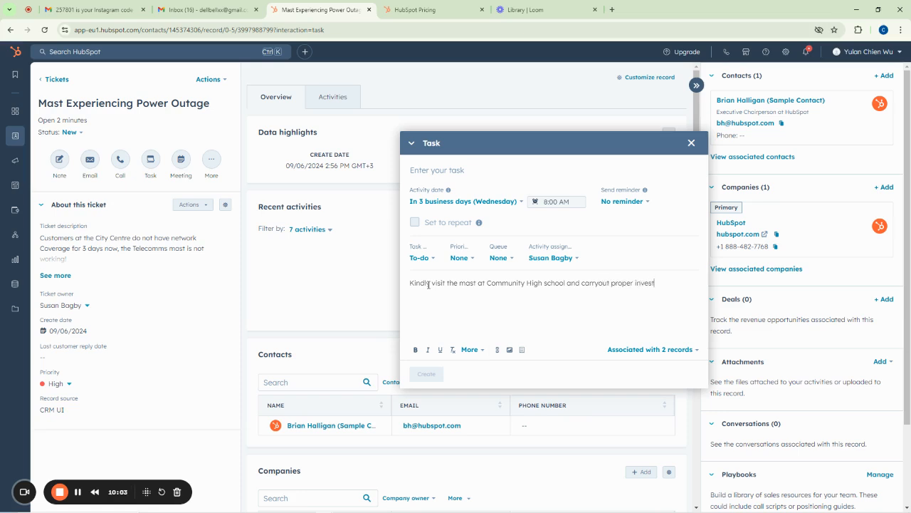
text(igation on why mast is Switched off for days now)
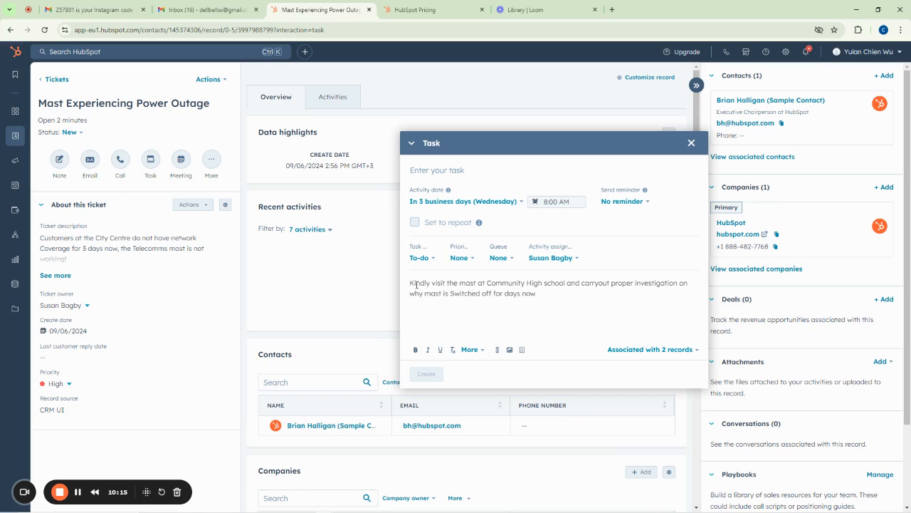
Set the task priority to High, keeping type To-do, no queue and the current assignee
click(461, 258)
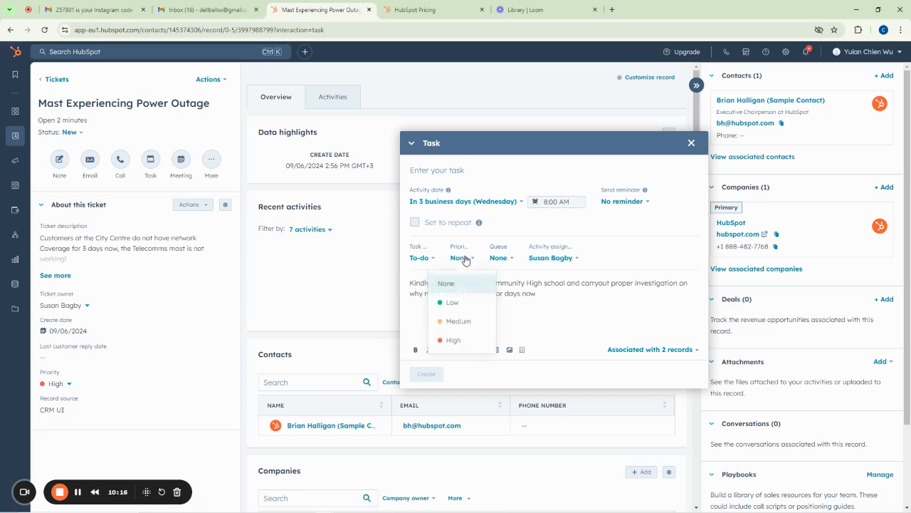
click(454, 341)
click(420, 258)
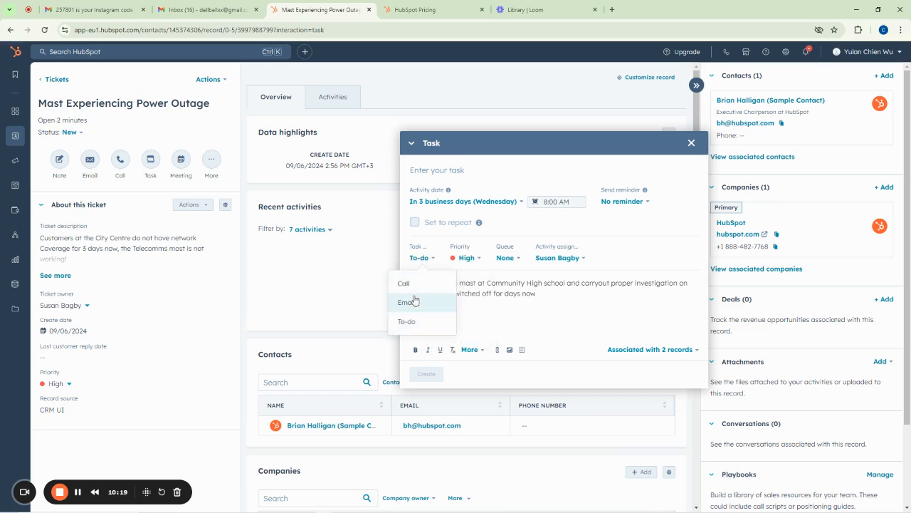
click(408, 321)
click(507, 258)
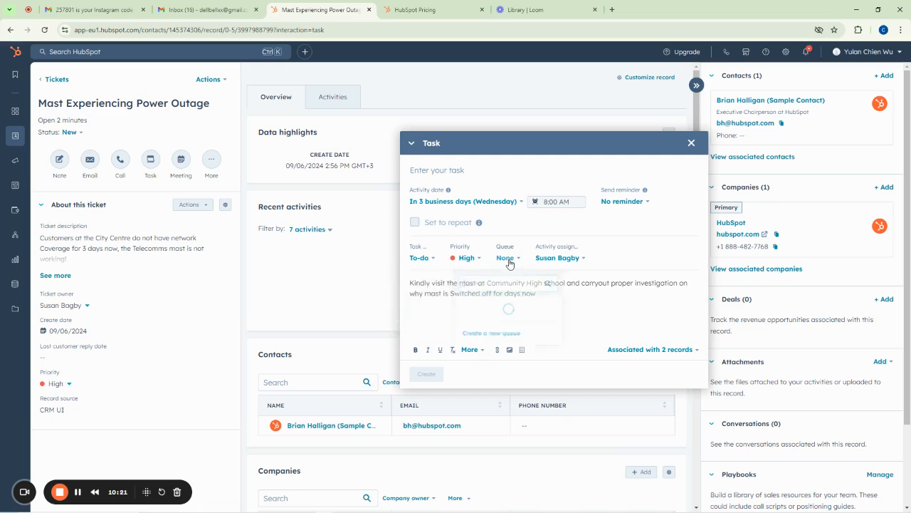
click(591, 268)
click(574, 260)
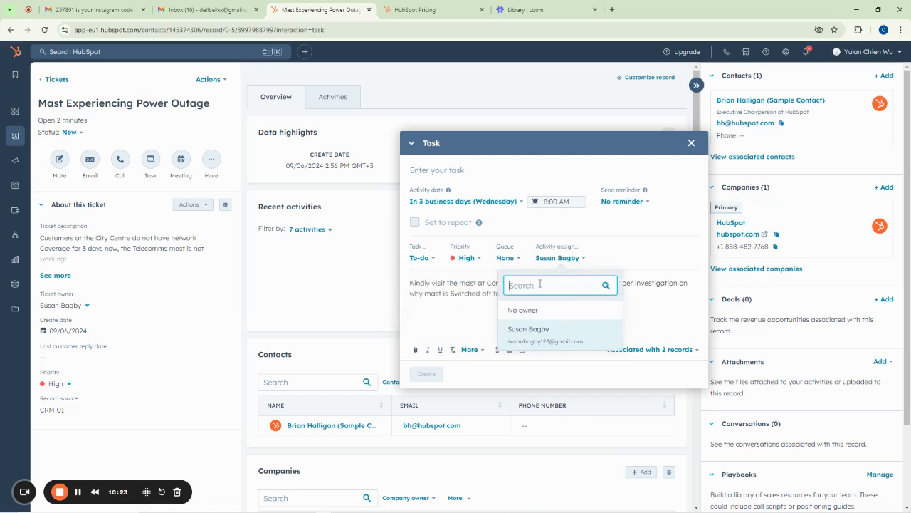
click(445, 292)
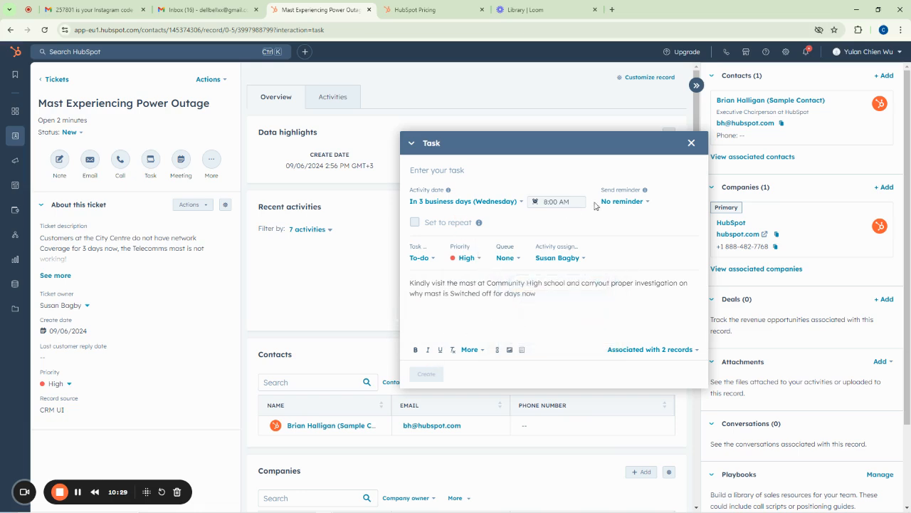
Set the reminder to 1 hour before, title the task 'Mast AT cOMMUNITY SCHOOL' and create it
click(635, 203)
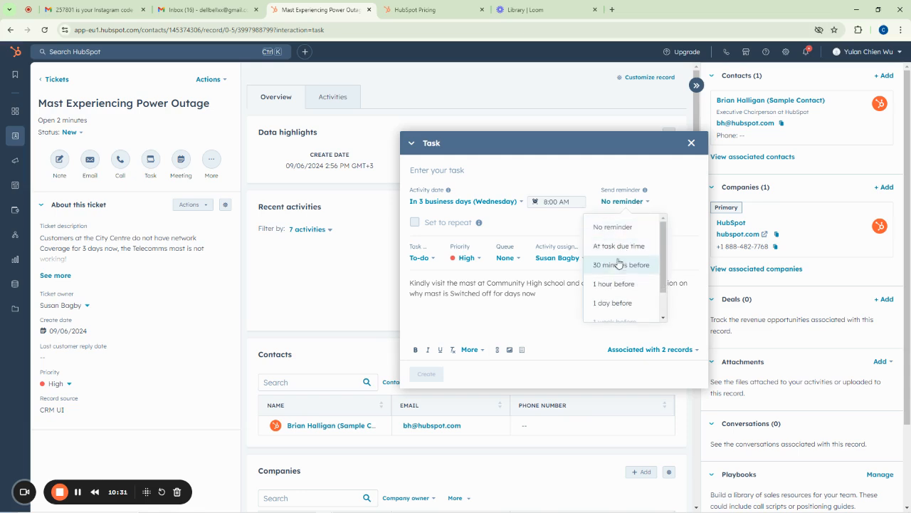
click(613, 284)
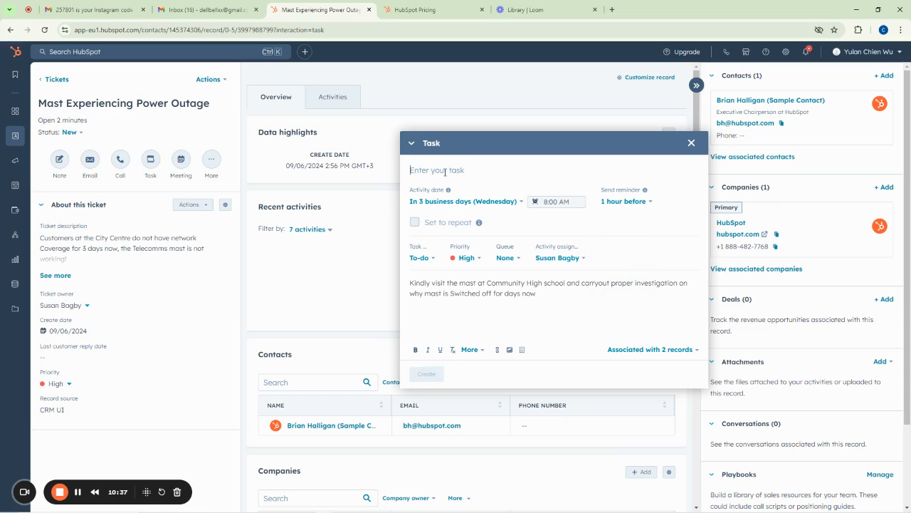
text(Mast AT cOMMUNITY SCHOOL)
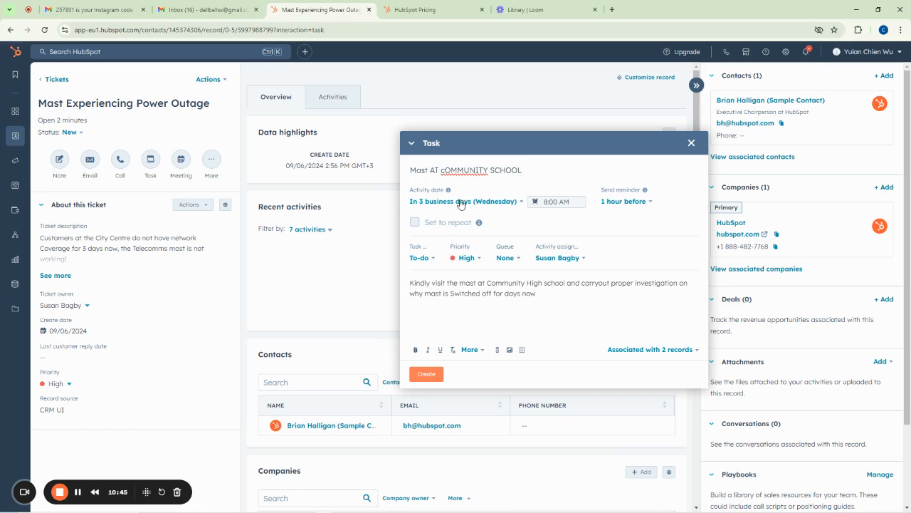
click(426, 375)
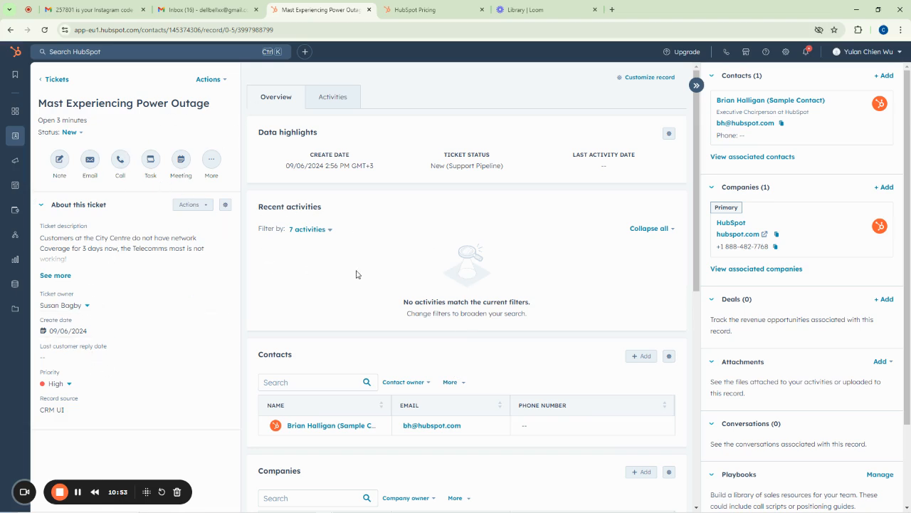
Return to Tickets, show all tickets, then open the Tasks list showing the new Mast AT cOMMUNITY SCHOOL task
scroll(285, 317, down, 3)
scroll(285, 317, down, 1)
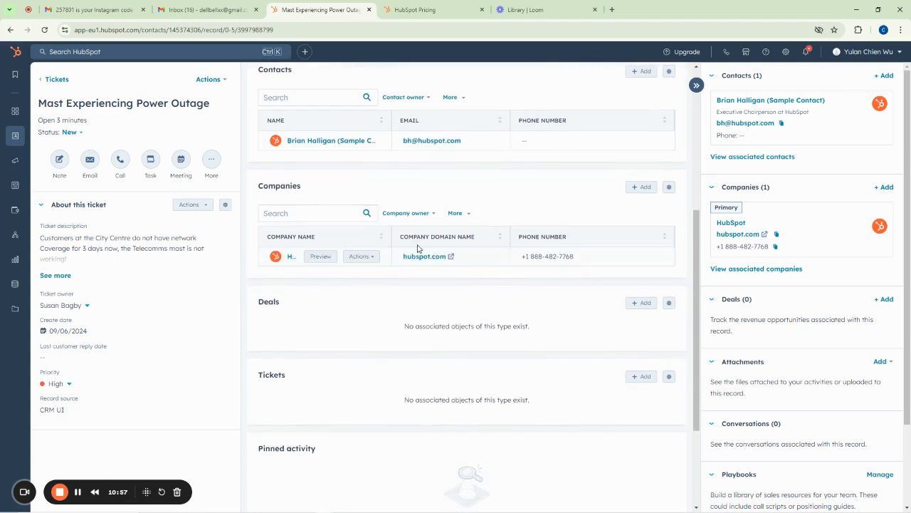
scroll(431, 258, up, 6)
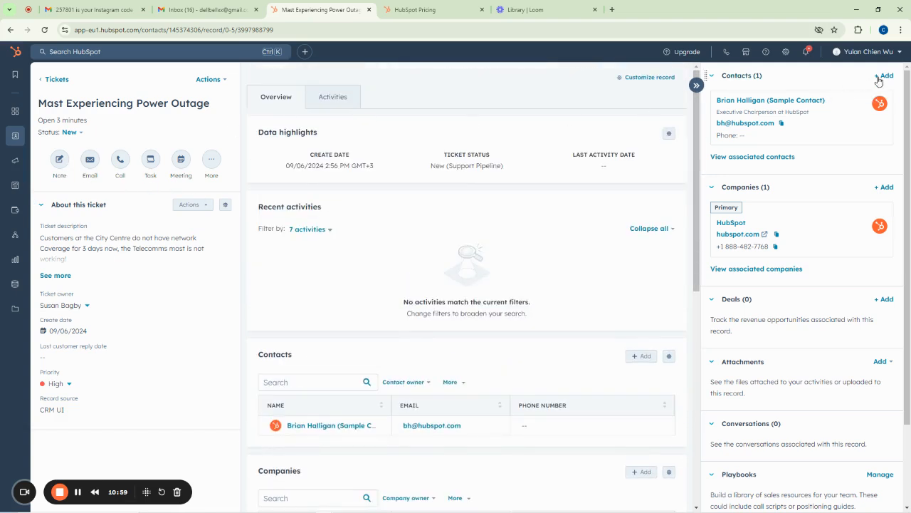
click(50, 83)
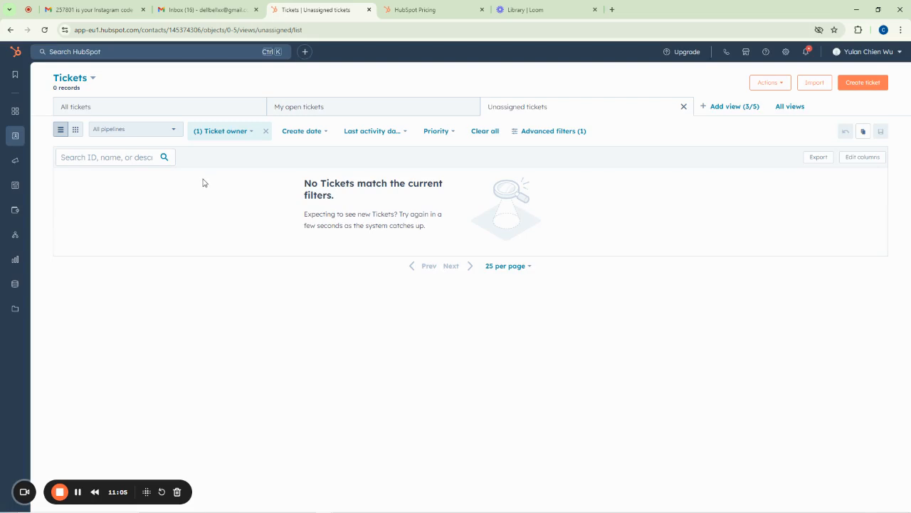
click(216, 133)
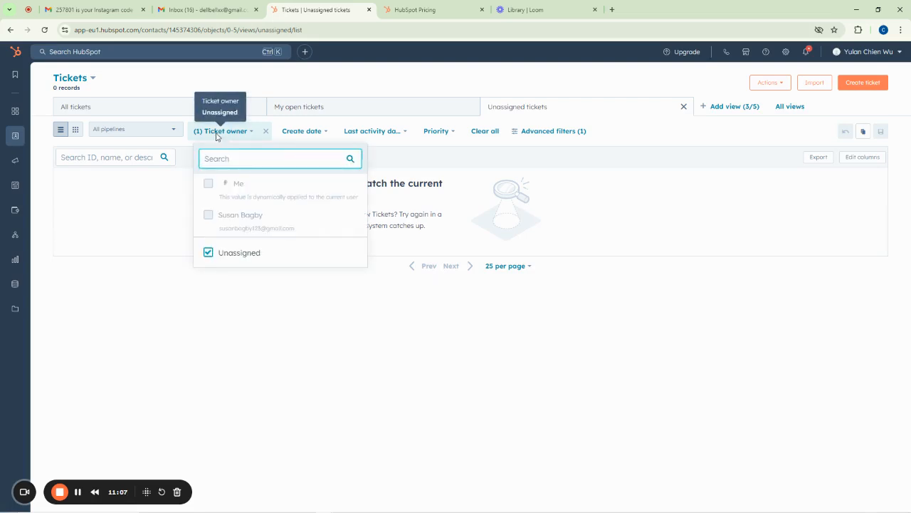
click(108, 200)
click(203, 104)
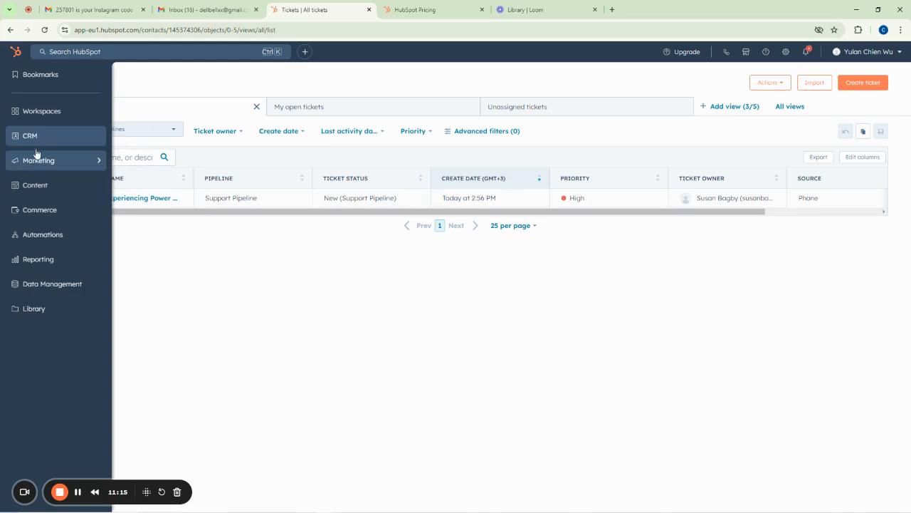
mouse_move(47, 142)
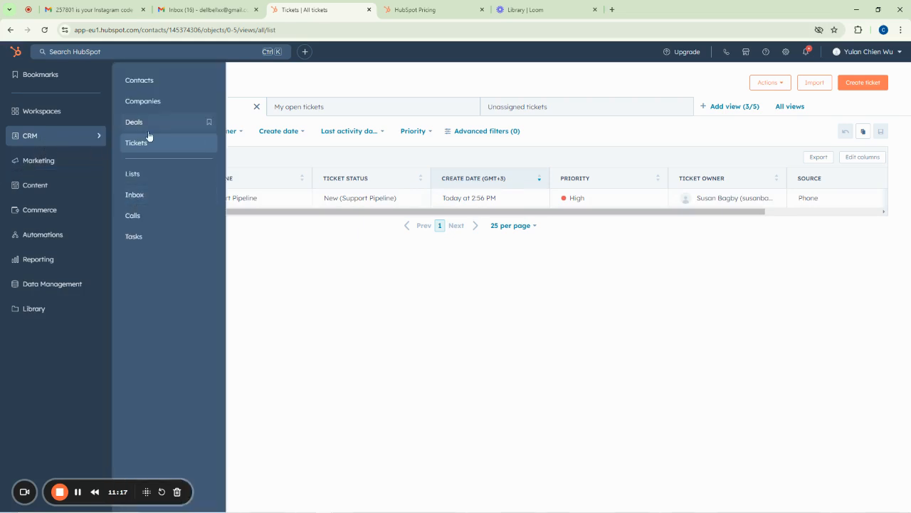
click(135, 236)
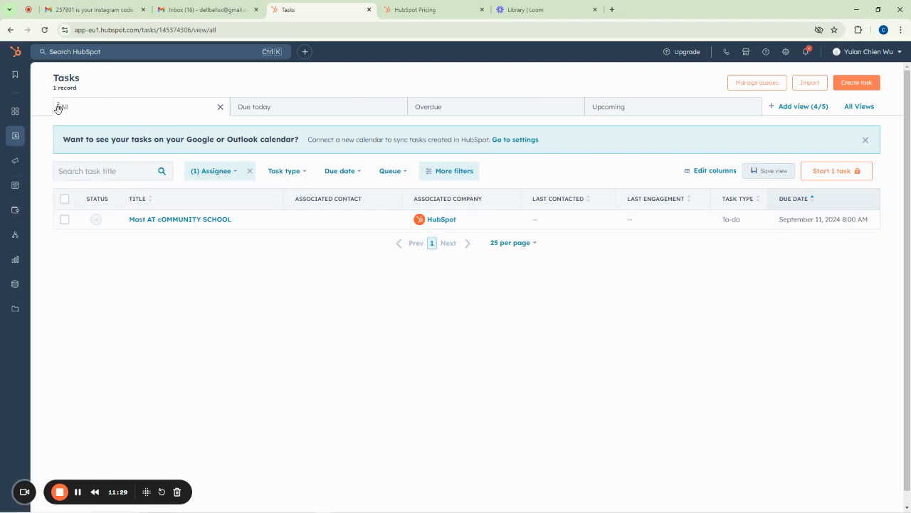
Open Products from the Commerce section of the sidebar, showing an empty product library
mouse_move(21, 135)
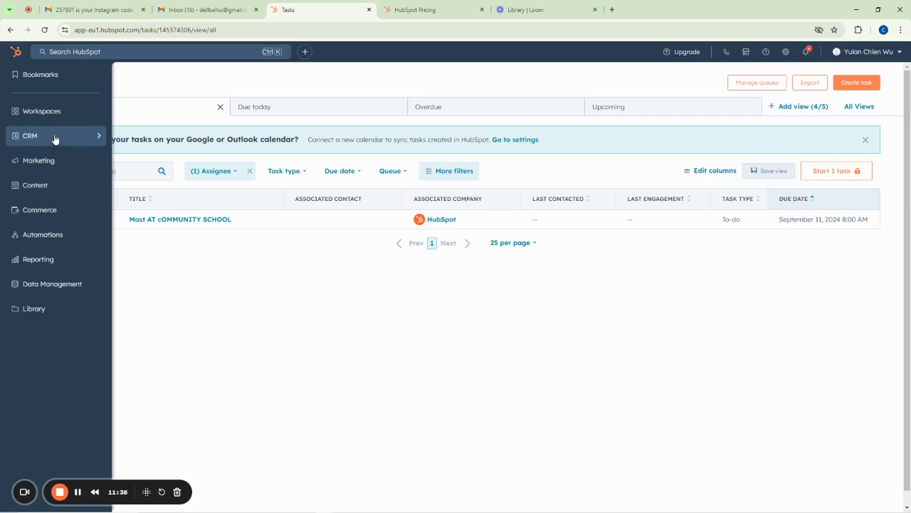
click(54, 210)
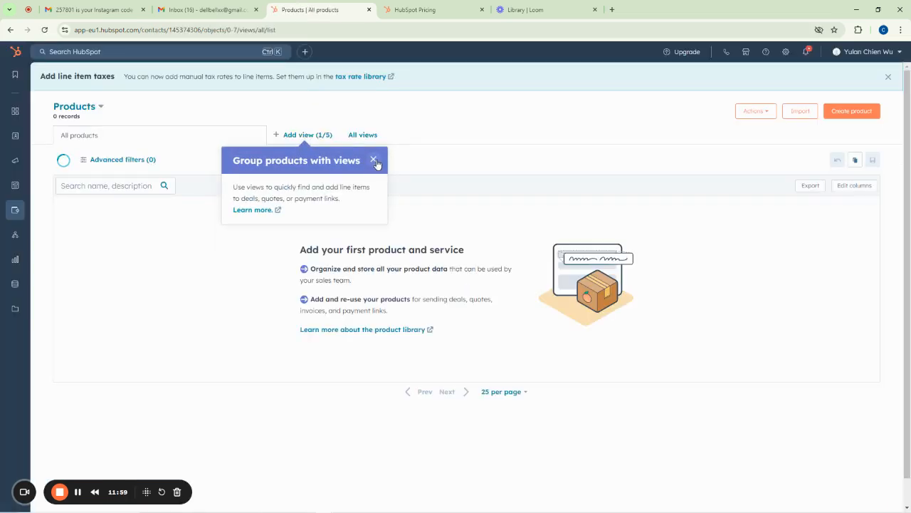
Close the 'Group products with views' tip on the empty Products page
click(375, 161)
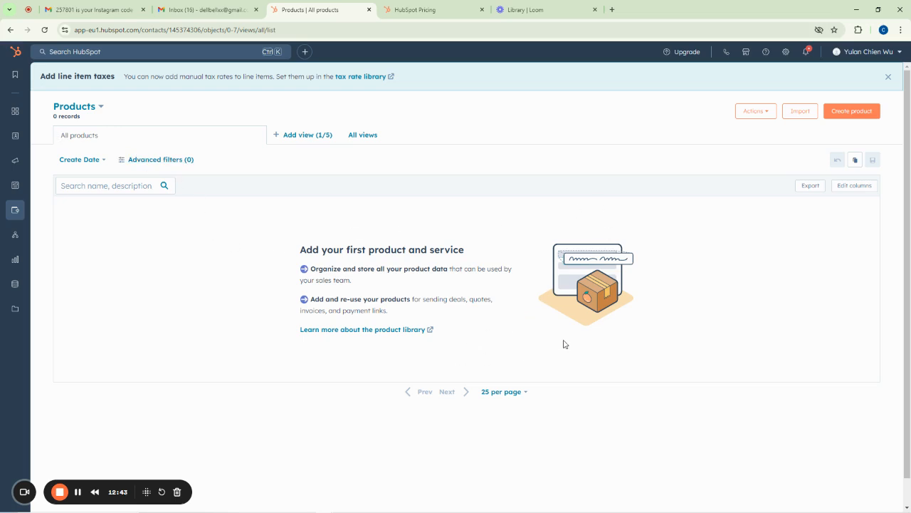
scroll(564, 344, down, 1)
scroll(564, 344, up, 1)
Start a new product named Dangote Cement with the description 50KG Bag
click(856, 114)
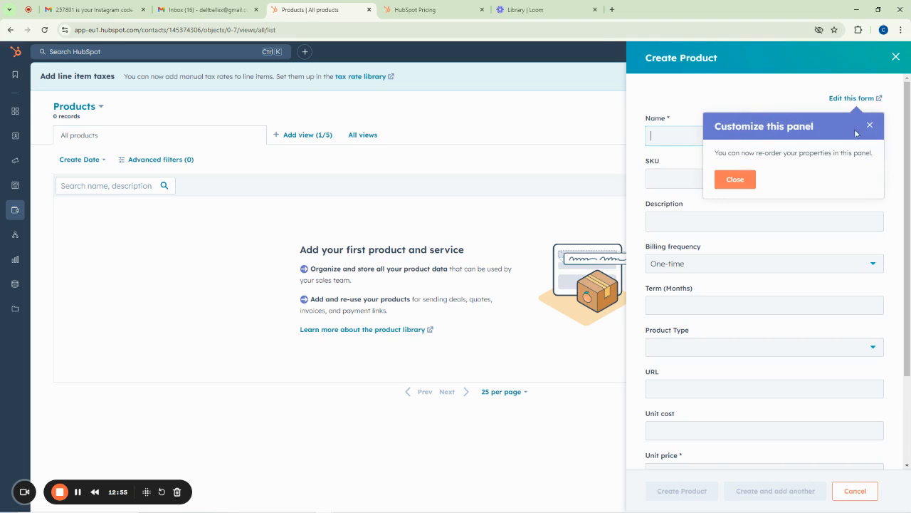
click(870, 124)
click(672, 136)
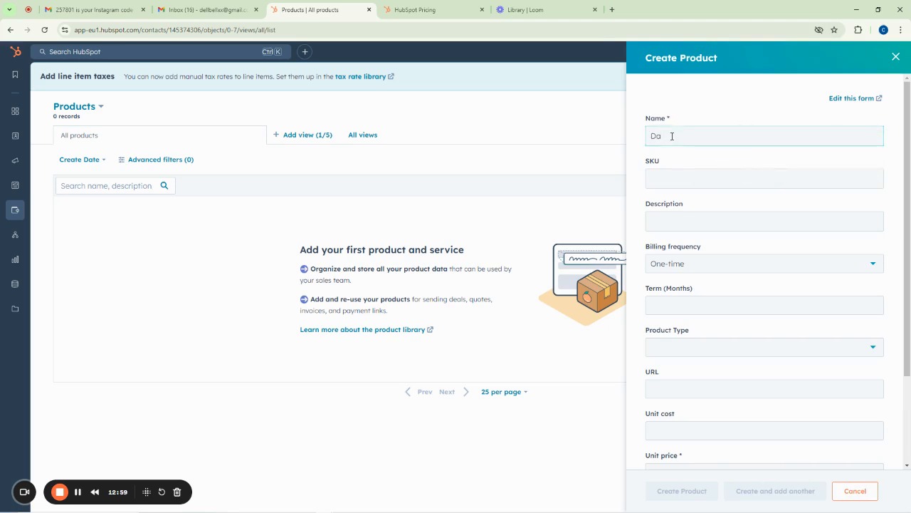
text(Dangote Sceme)
key(BackSpace)
key(BackSpace)
key(BackSpace)
key(BackSpace)
key(BackSpace)
key(BackSpace)
key(BackSpace)
key(BackSpace)
text(Cement)
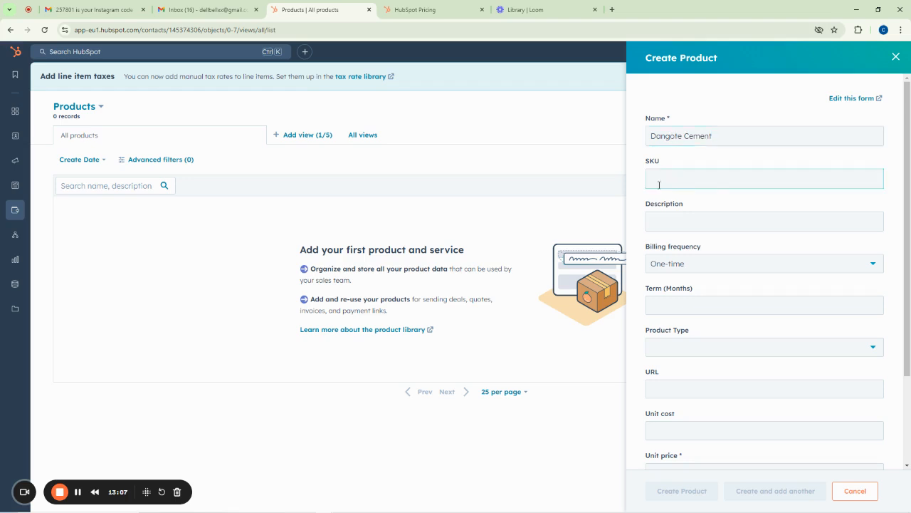
click(665, 225)
text(50KG Bag)
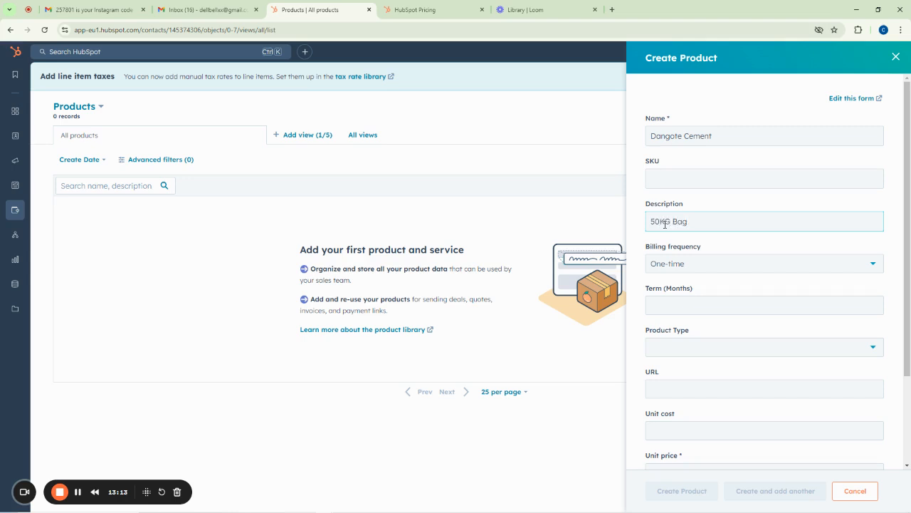
Set billing to One-time, product type Inventory, unit cost 7,500 and unit price 8,500
click(674, 264)
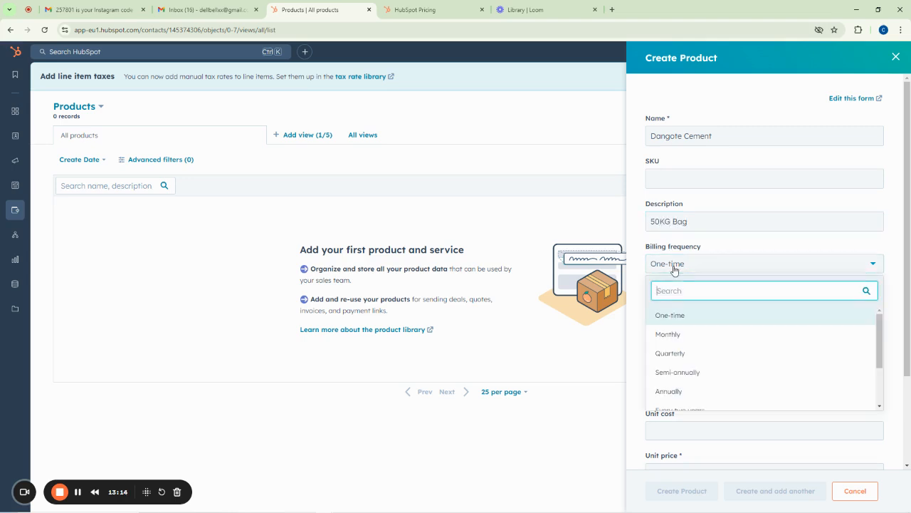
click(727, 265)
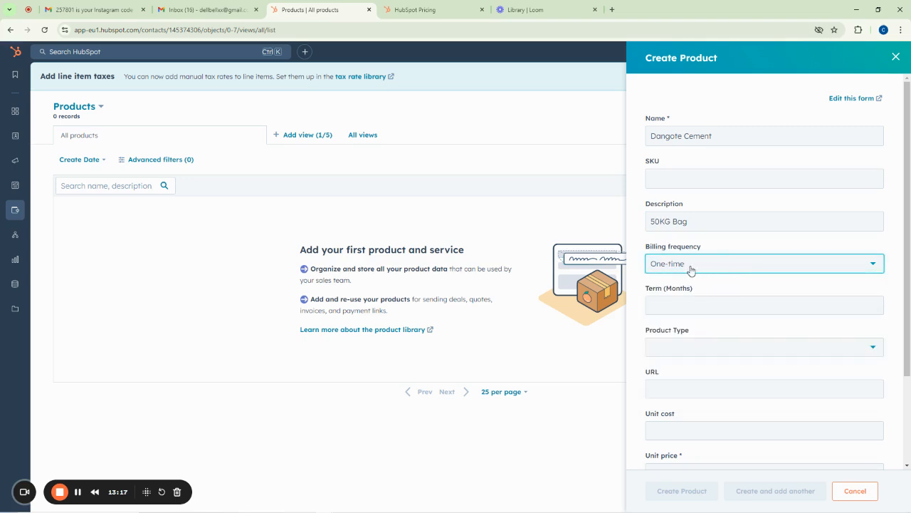
scroll(695, 269, down, 2)
click(666, 233)
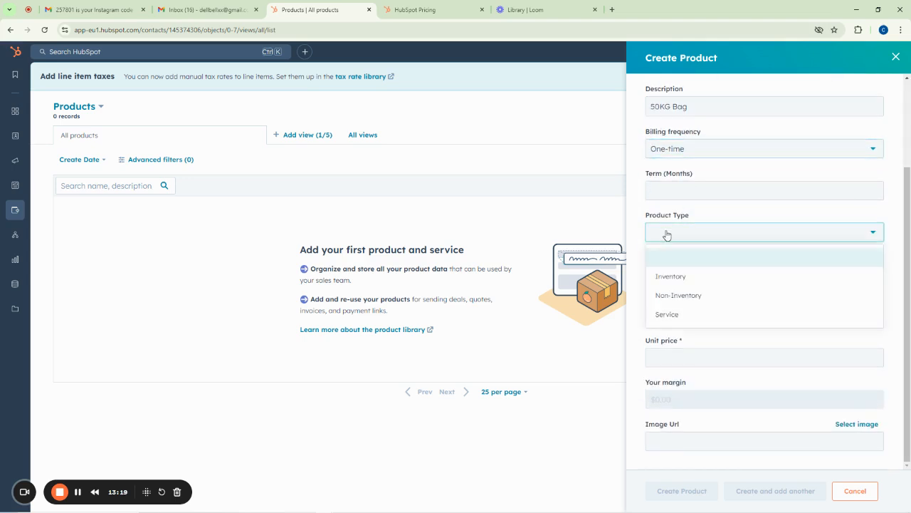
click(680, 277)
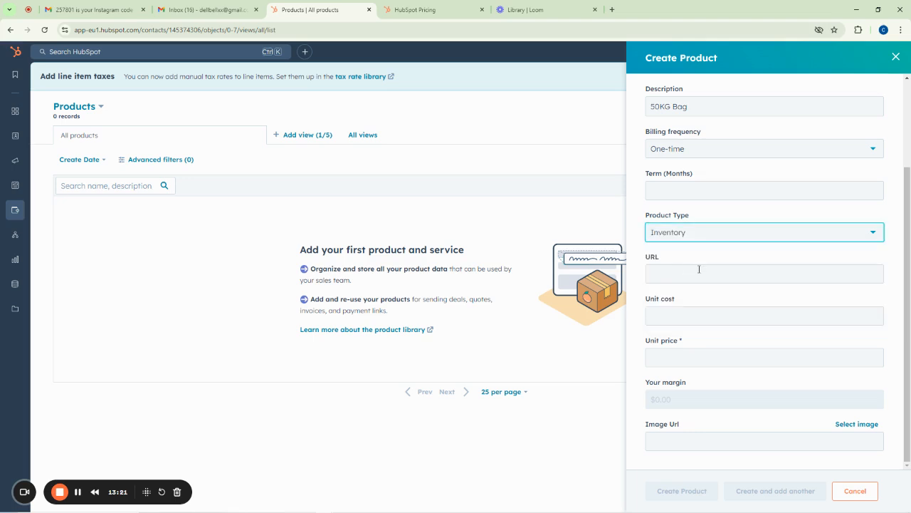
click(685, 277)
click(673, 317)
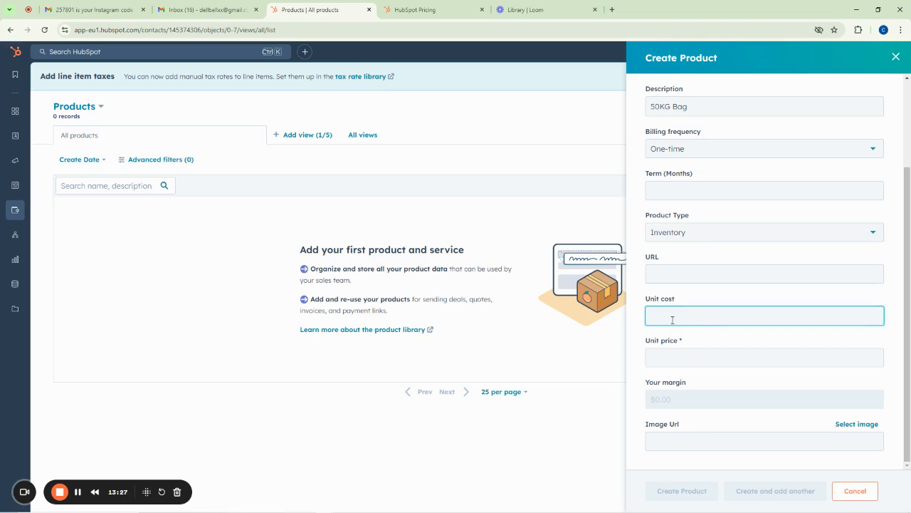
text(7500)
click(673, 351)
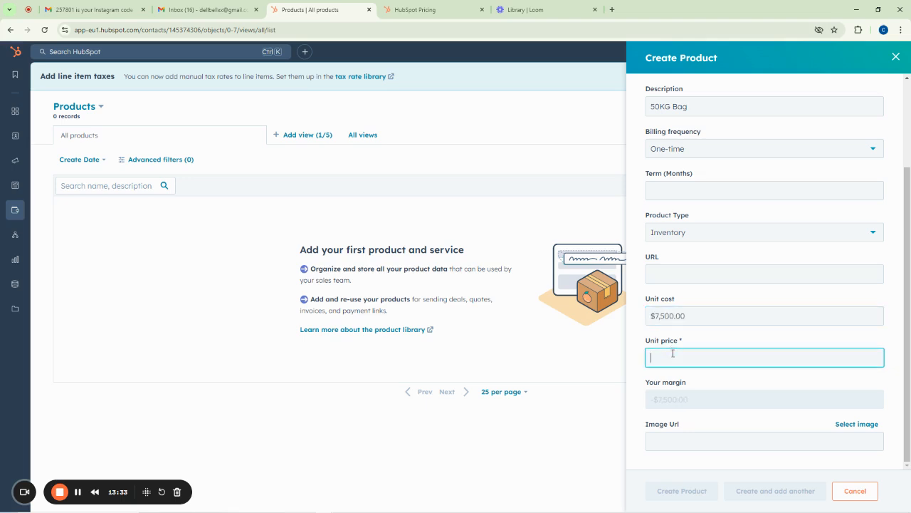
text(8500)
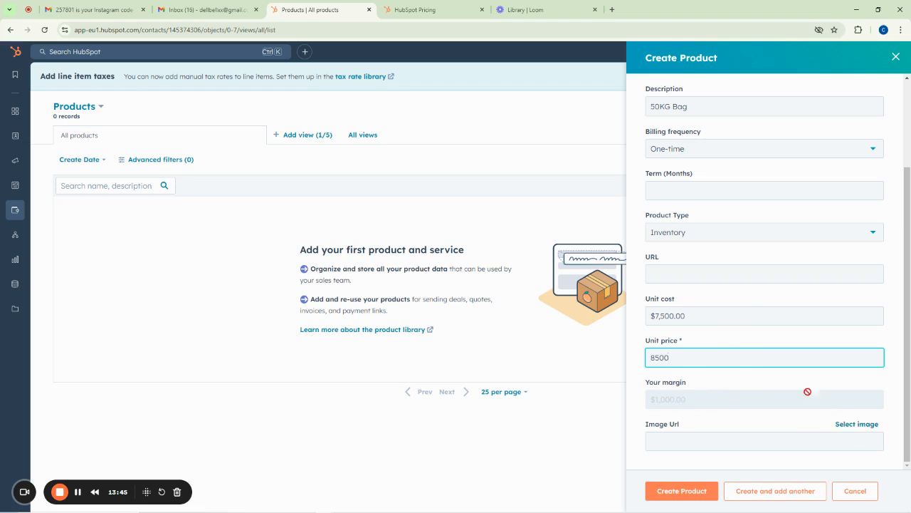
Create the Dangote Cement product and continue back to the product library
scroll(712, 334, up, 3)
scroll(713, 335, down, 3)
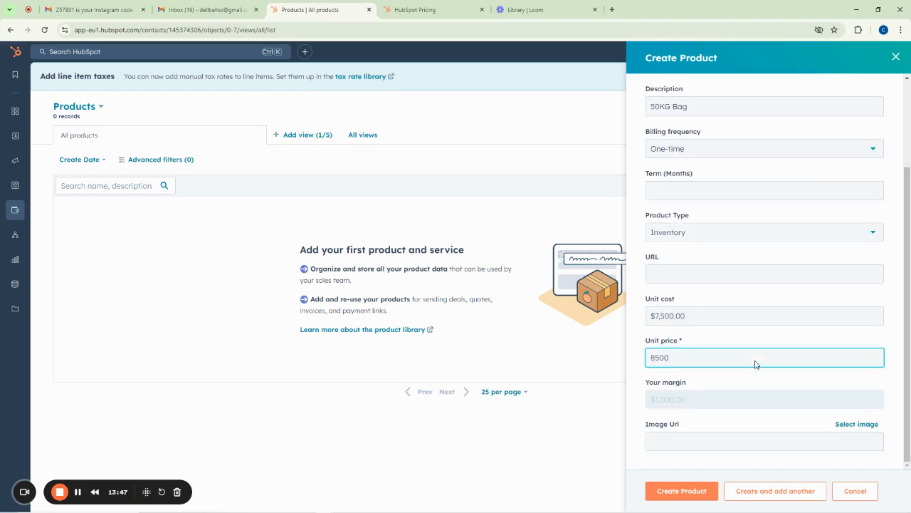
click(671, 491)
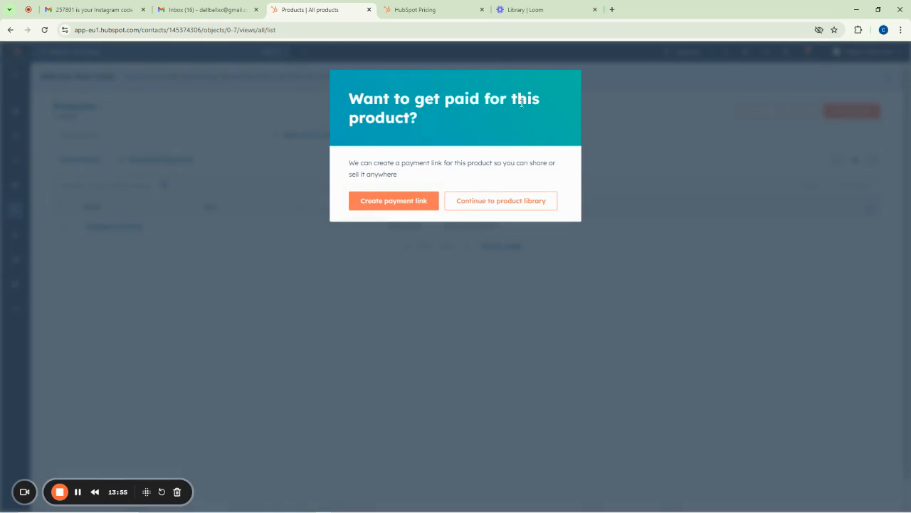
click(493, 202)
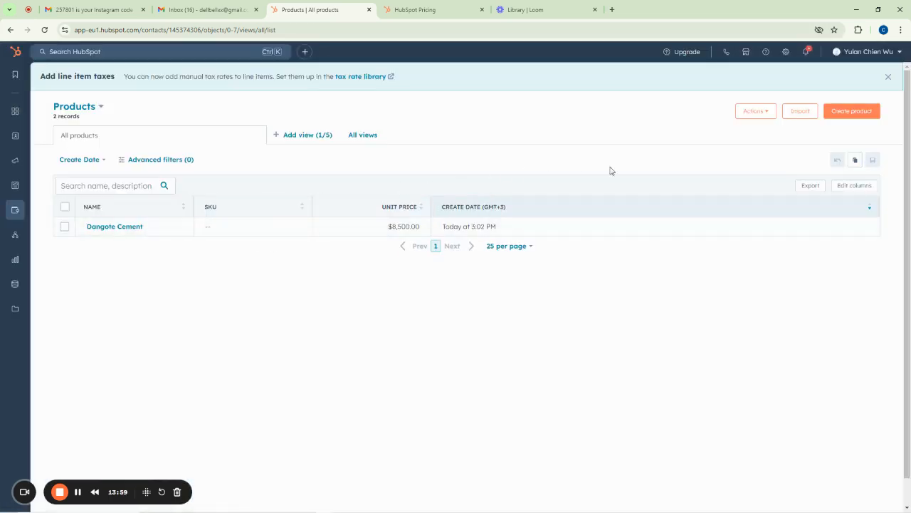
Start a product named Concrete Nail with the description 6 Inch Concrete Nail
click(846, 116)
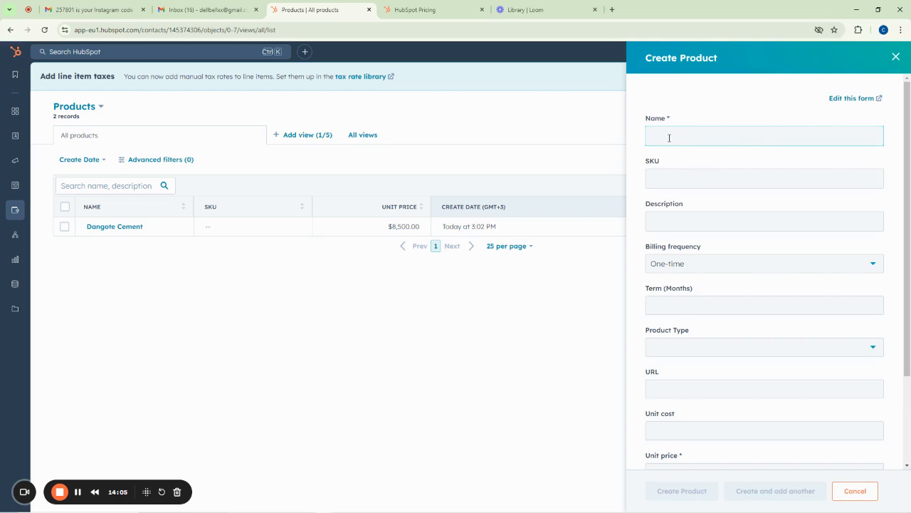
text(6 Inch Concrete Nail)
click(658, 179)
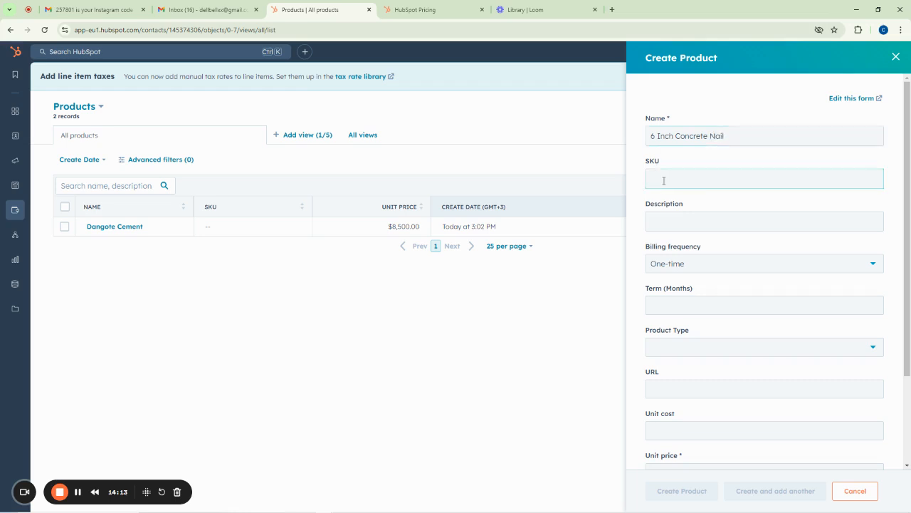
click(669, 221)
drag(676, 135, 648, 135)
key(BackSpace)
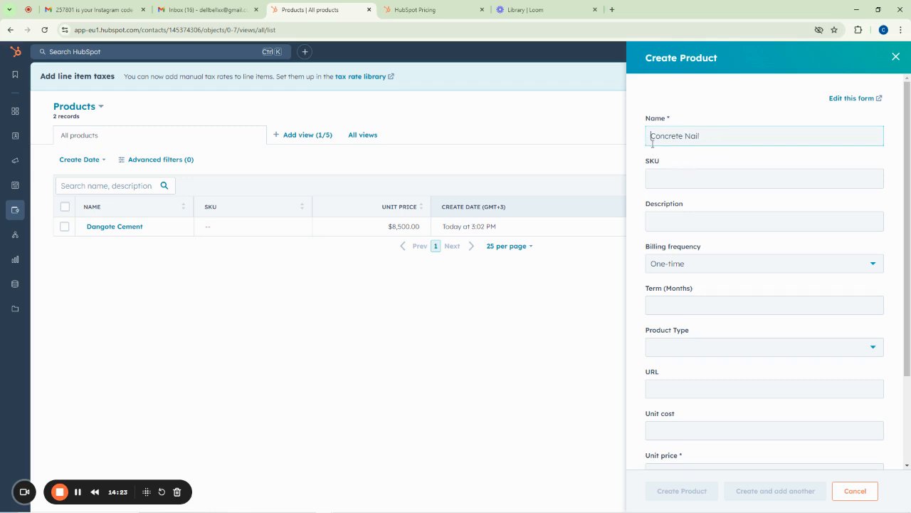
click(685, 216)
text(6 Inch Concrete Nail)
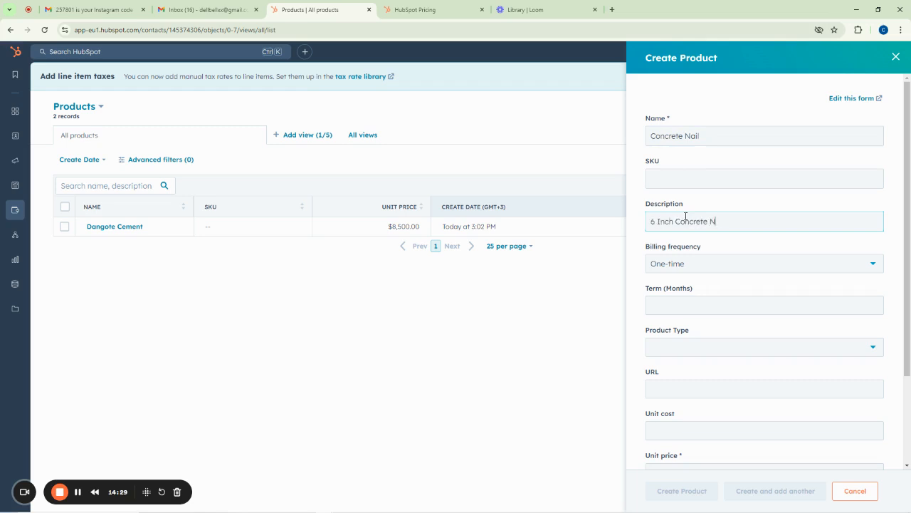
Set the Concrete Nail to Inventory type, unit cost 120, unit price 135, and create it
scroll(702, 256, down, 2)
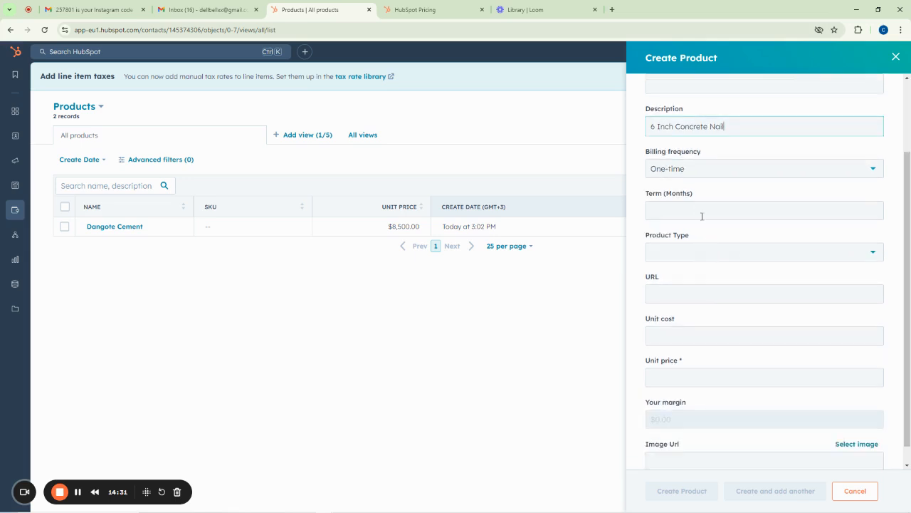
click(690, 253)
click(677, 298)
scroll(712, 310, down, 1)
click(679, 313)
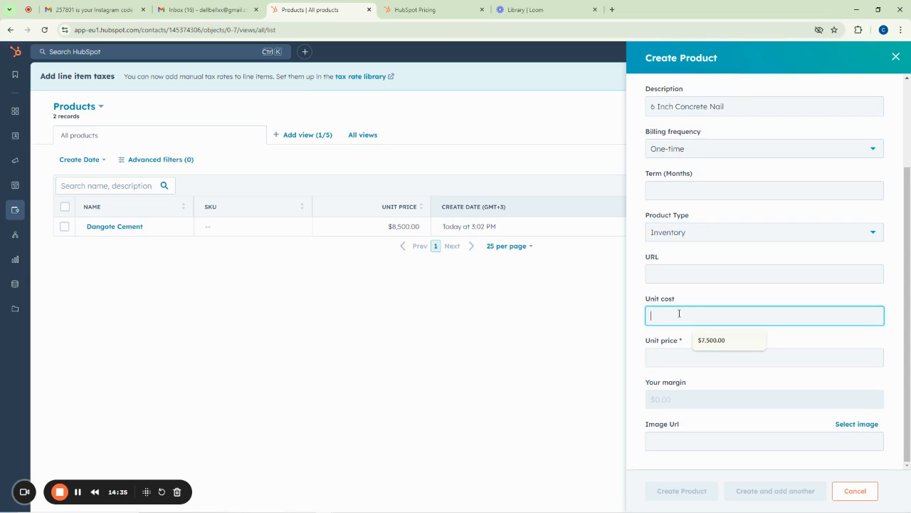
scroll(702, 286, up, 2)
scroll(702, 288, down, 2)
text(120)
click(668, 356)
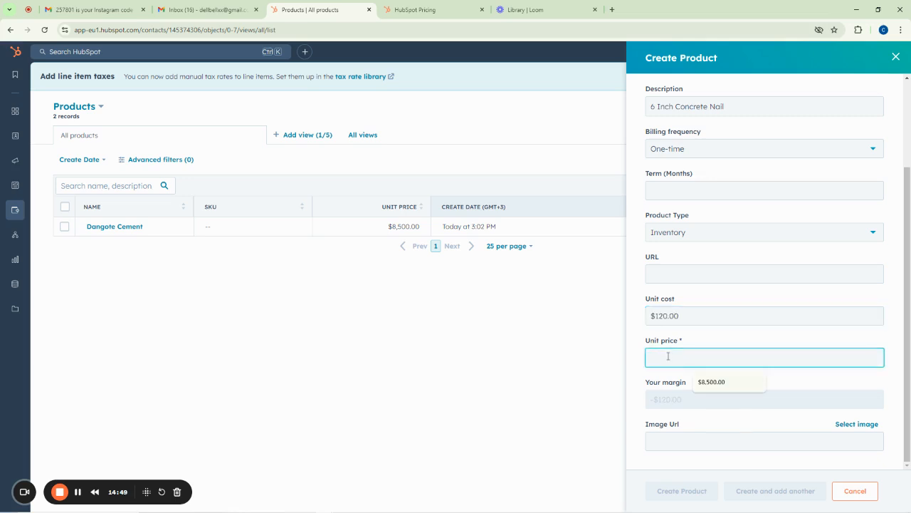
text(135)
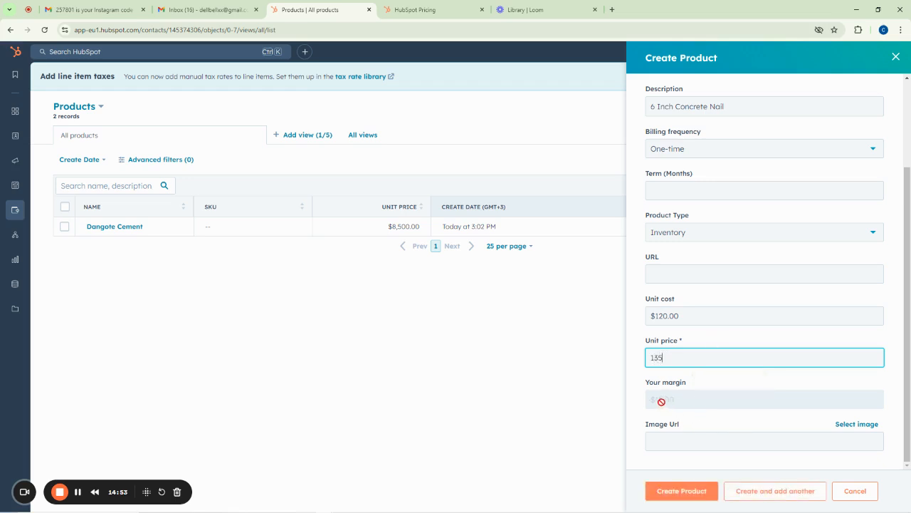
click(677, 493)
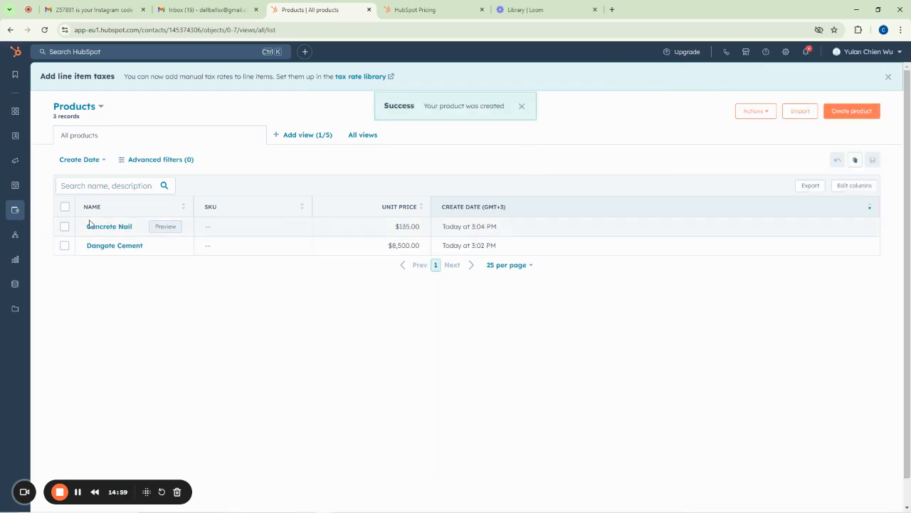
Start a product named Aluminum Roofing sheet with description LongSpan Aluminum Roofing Sheet
click(853, 111)
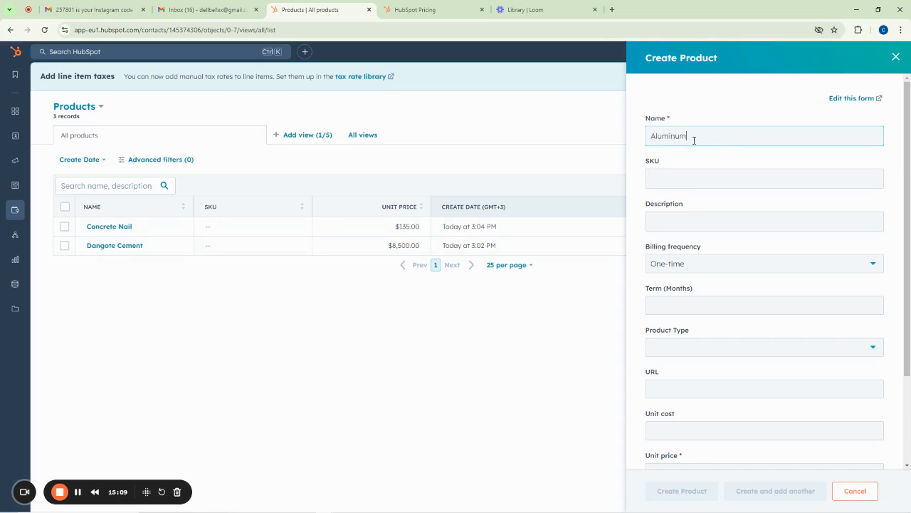
text(Aluminum Roofing sheets)
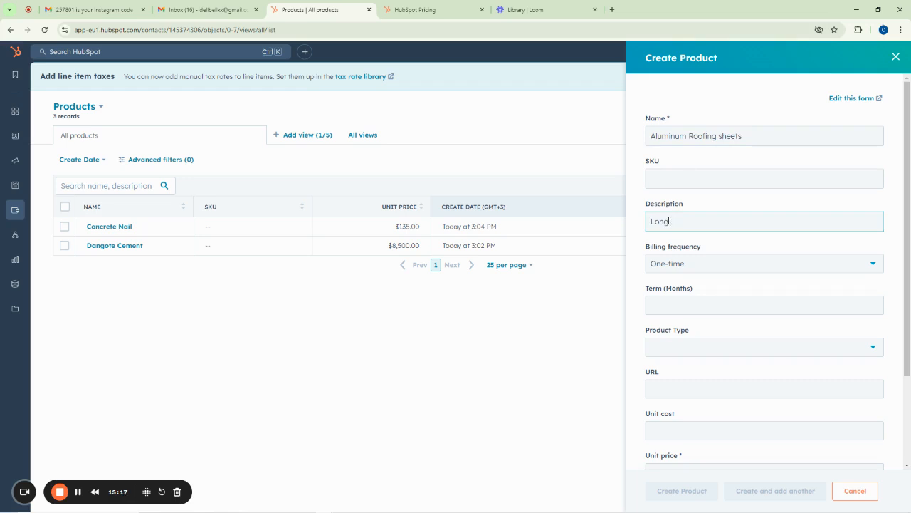
click(669, 220)
text(LongSoan)
text(pan Alum)
key(BackSpace)
key(BackSpace)
text(num Roofing Sheet)
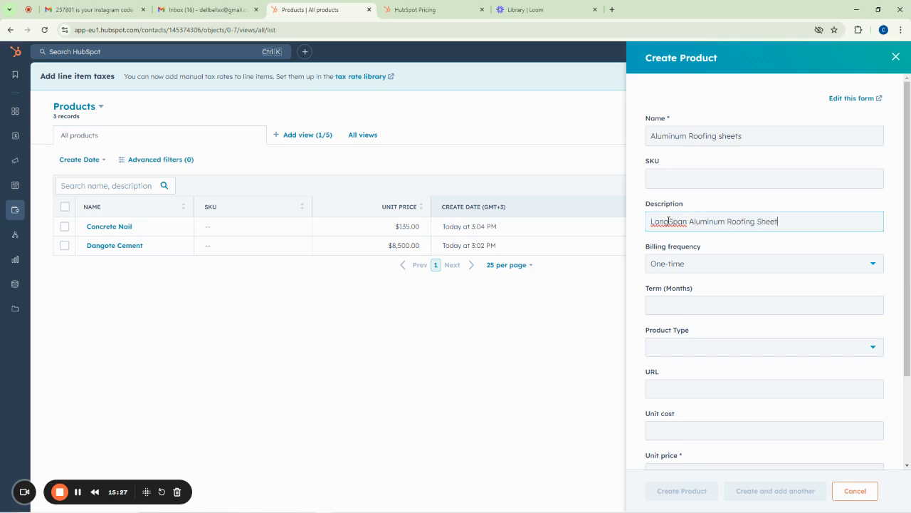
Set the roofing sheet to Inventory type, unit cost 500, unit price 650, and create it
scroll(703, 270, down, 2)
click(674, 254)
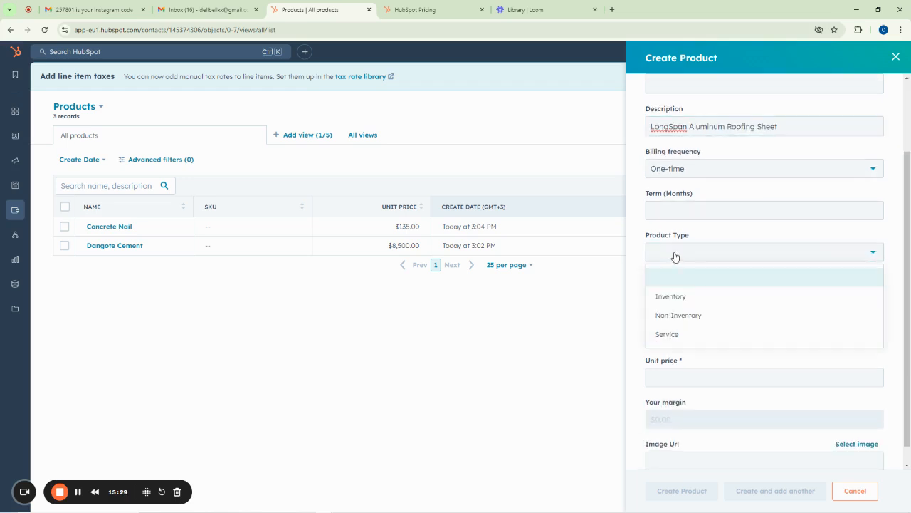
click(667, 296)
scroll(716, 287, down, 1)
click(680, 314)
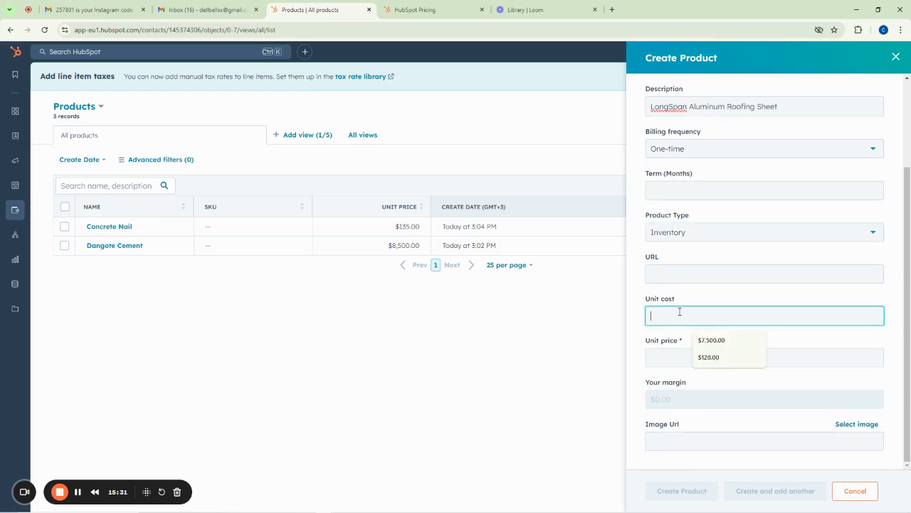
text(500)
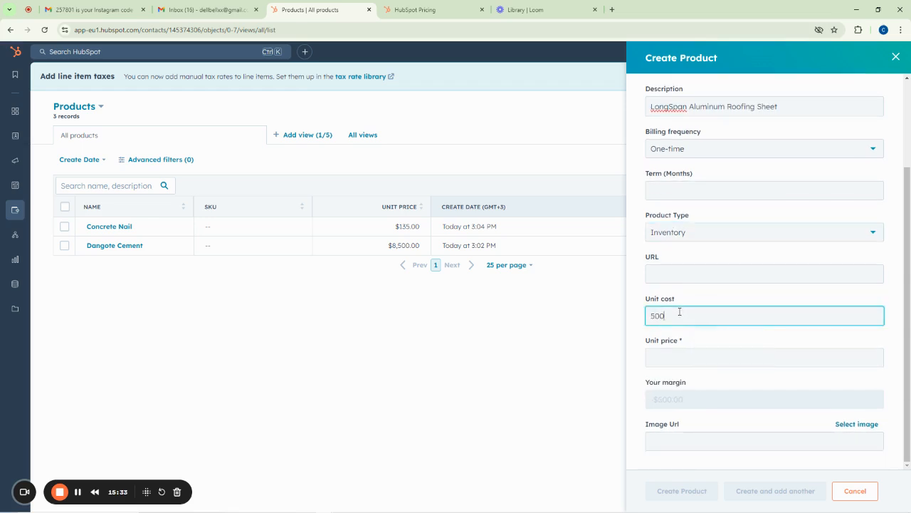
click(673, 360)
text(650)
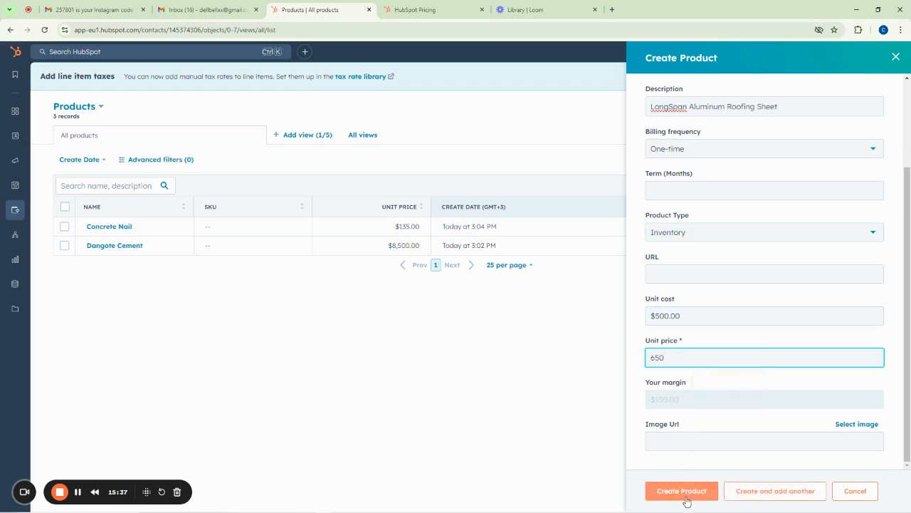
click(685, 495)
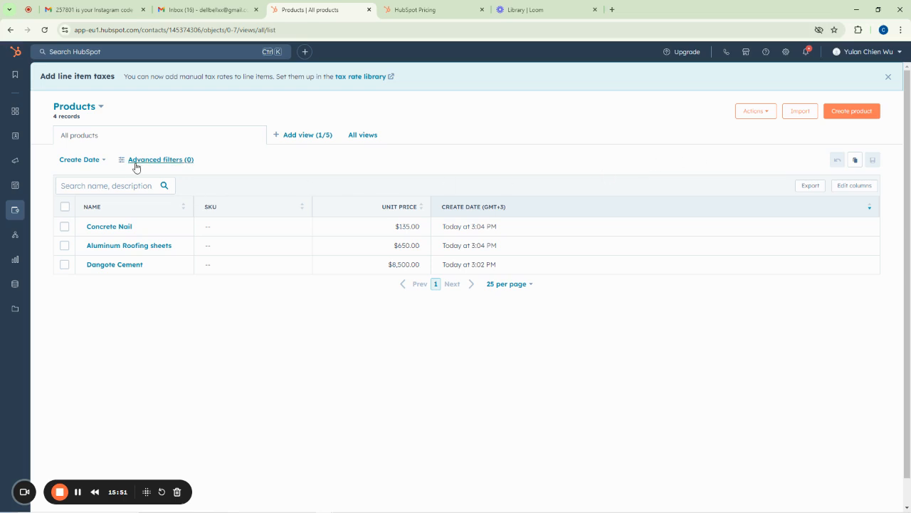
Open the Invoices list from the Commerce menu, which shows 0 records
mouse_move(57, 149)
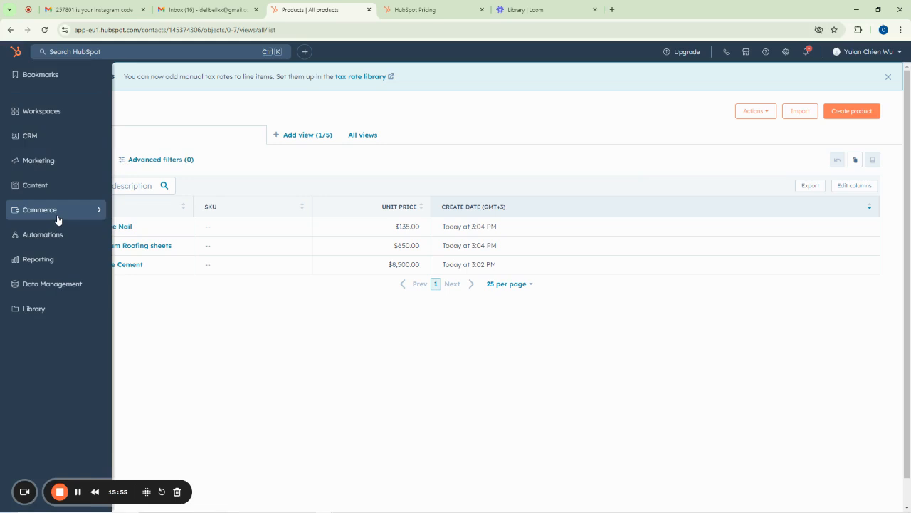
mouse_move(59, 218)
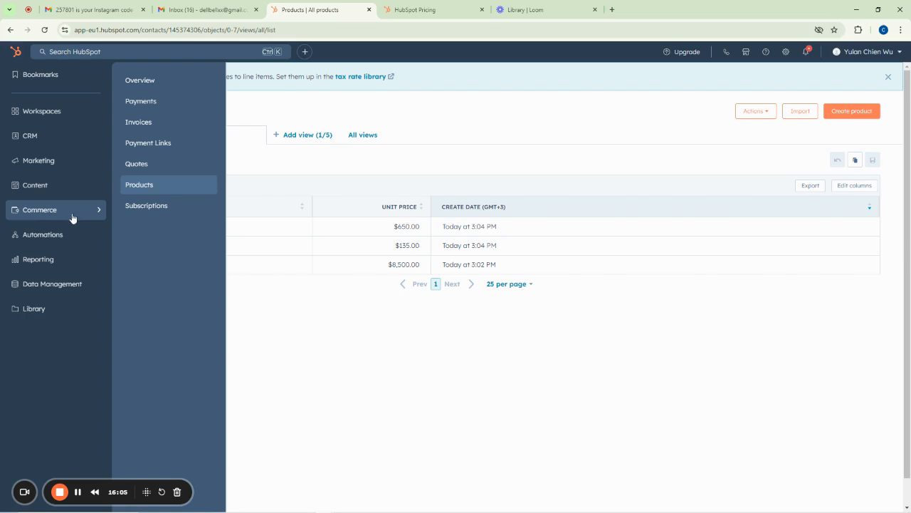
click(137, 124)
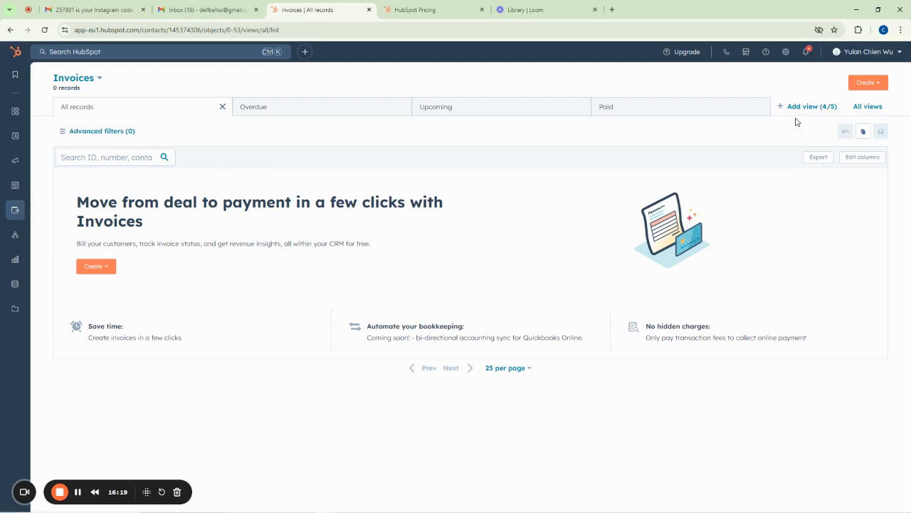
Start a new one-time invoice and choose Remind me later on the invoice-numbering prompt
click(867, 84)
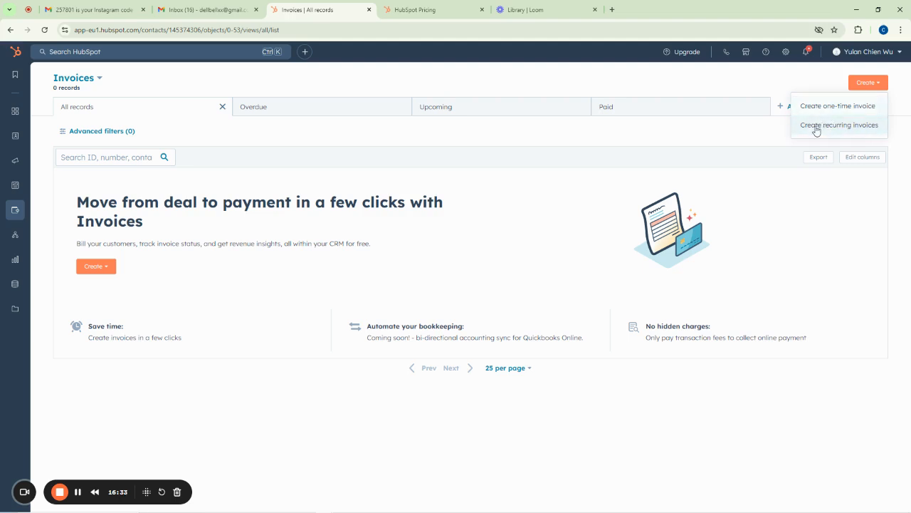
click(831, 109)
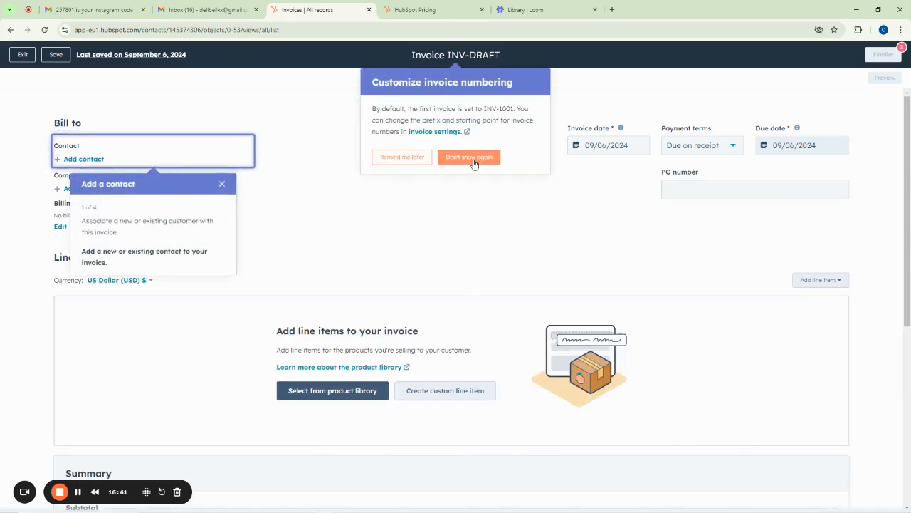
click(403, 157)
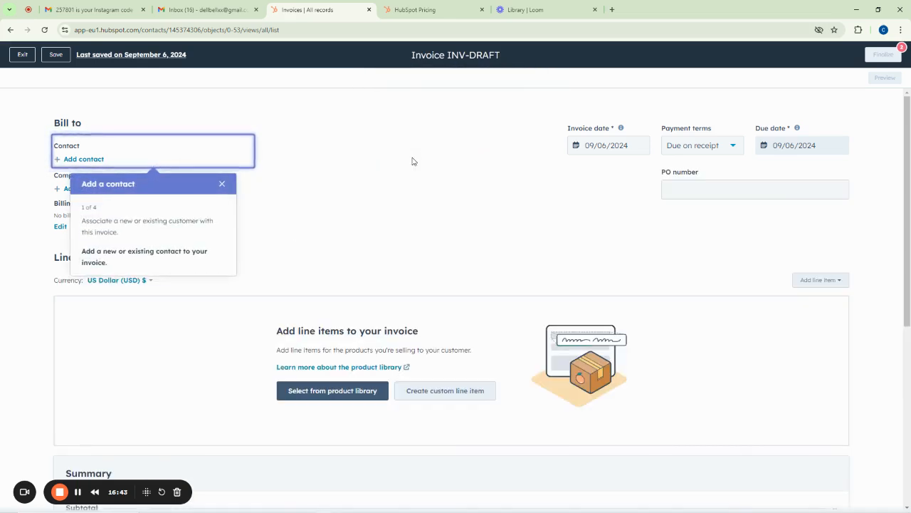
Attach the first sample contact to the invoice as an existing contact
click(222, 183)
click(440, 124)
click(84, 160)
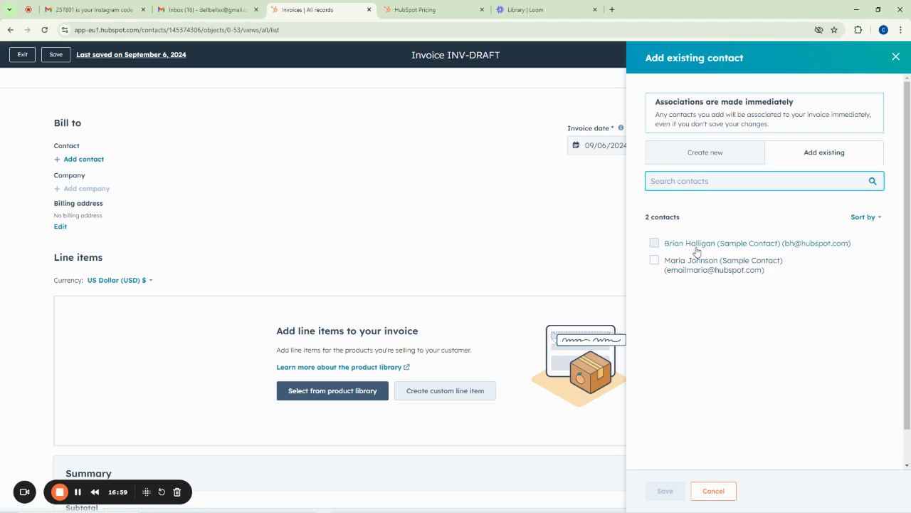
mouse_move(698, 264)
click(654, 245)
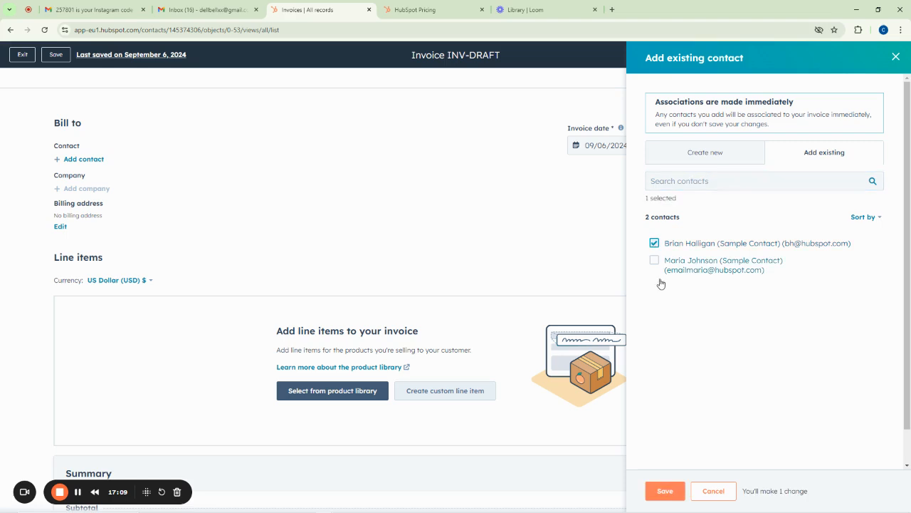
click(664, 491)
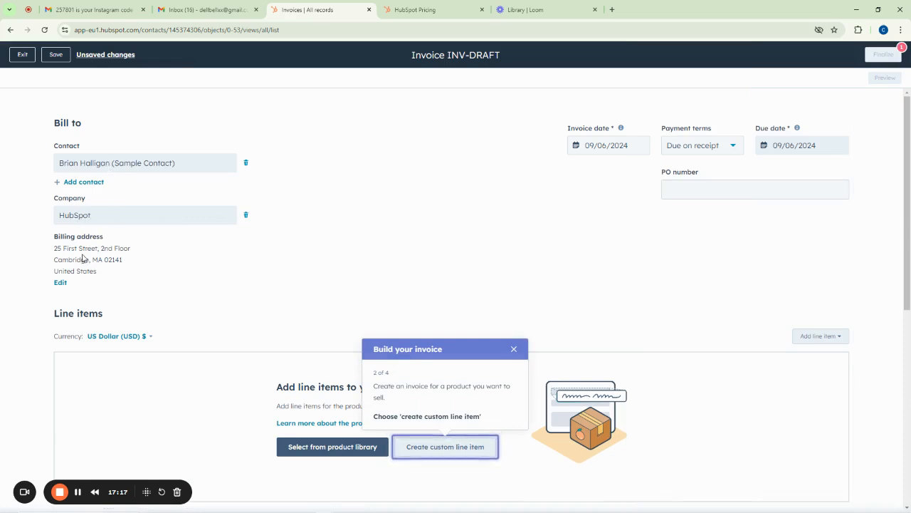
Keep payment terms as Due on receipt and enter PO number 543154
click(694, 147)
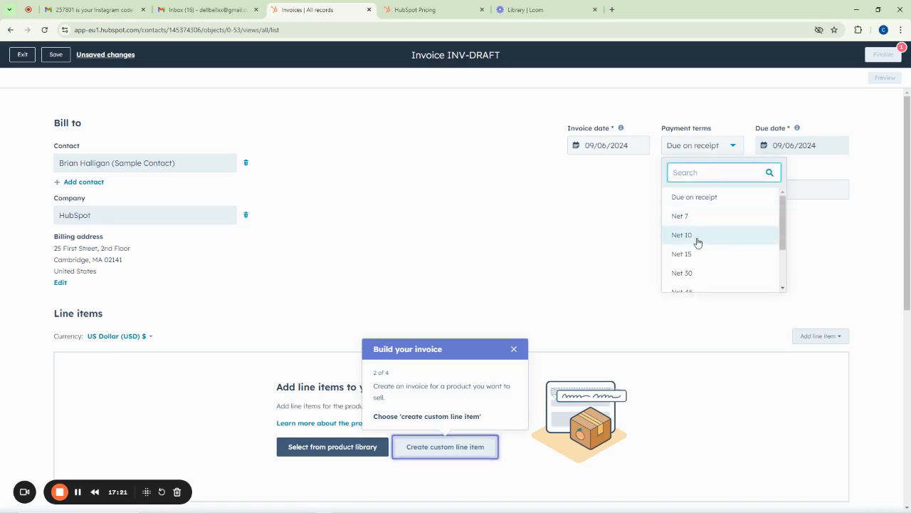
click(696, 200)
click(699, 191)
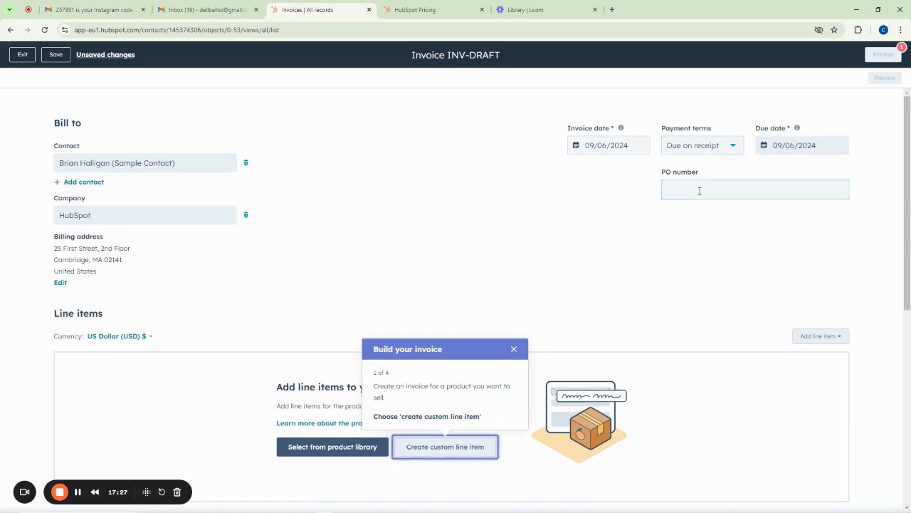
scroll(650, 161, down, 3)
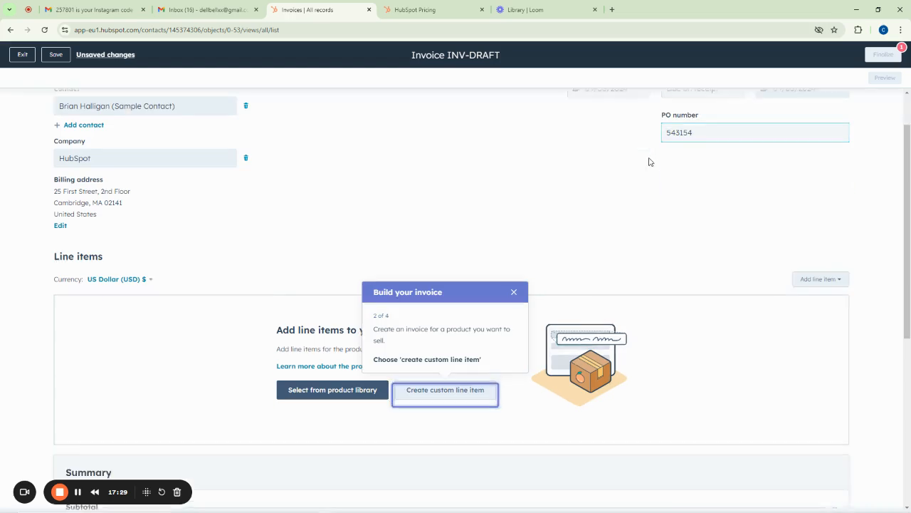
Open the custom line item form, then cancel it without adding anything
click(517, 112)
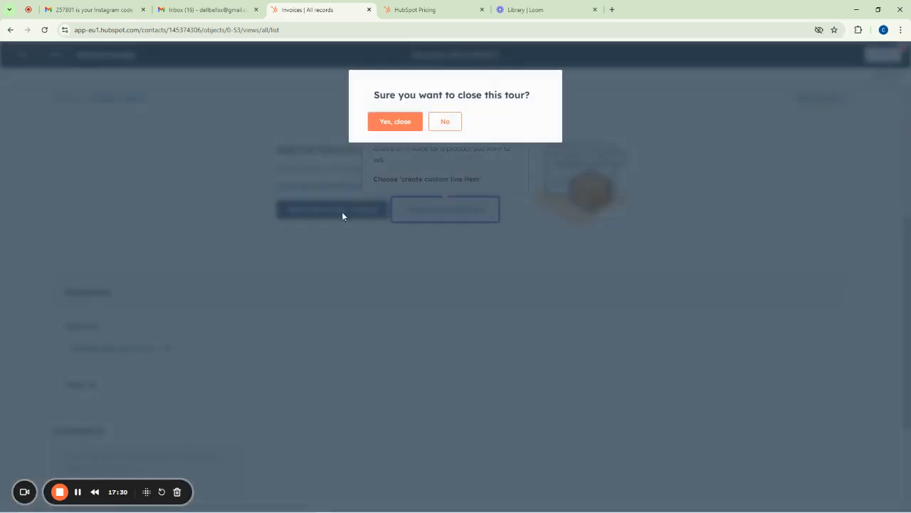
click(442, 123)
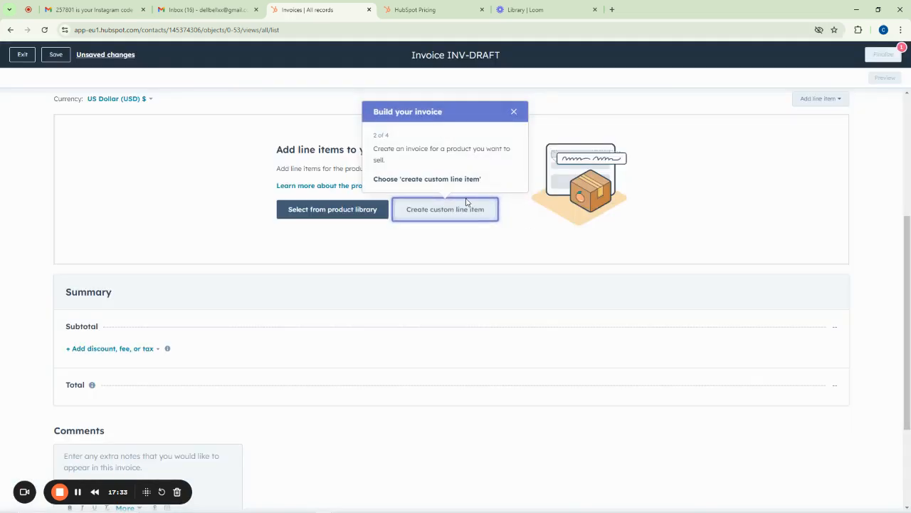
click(432, 213)
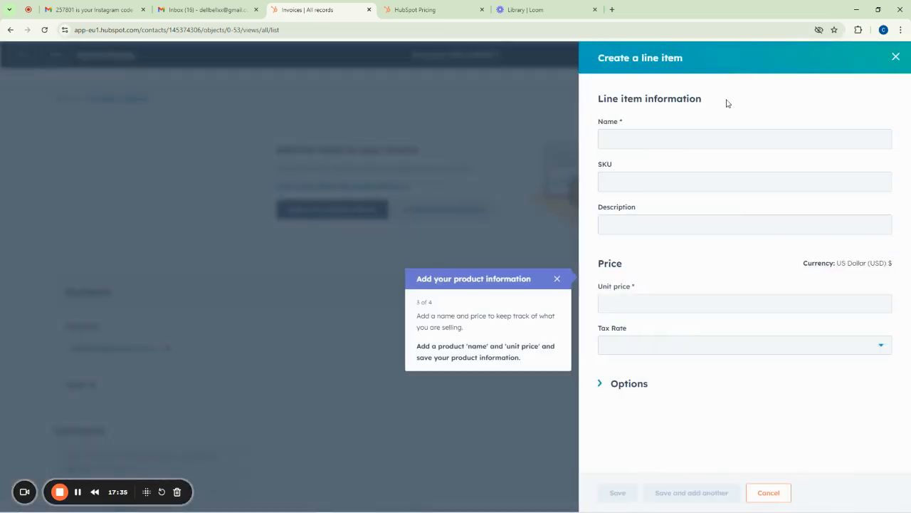
click(895, 56)
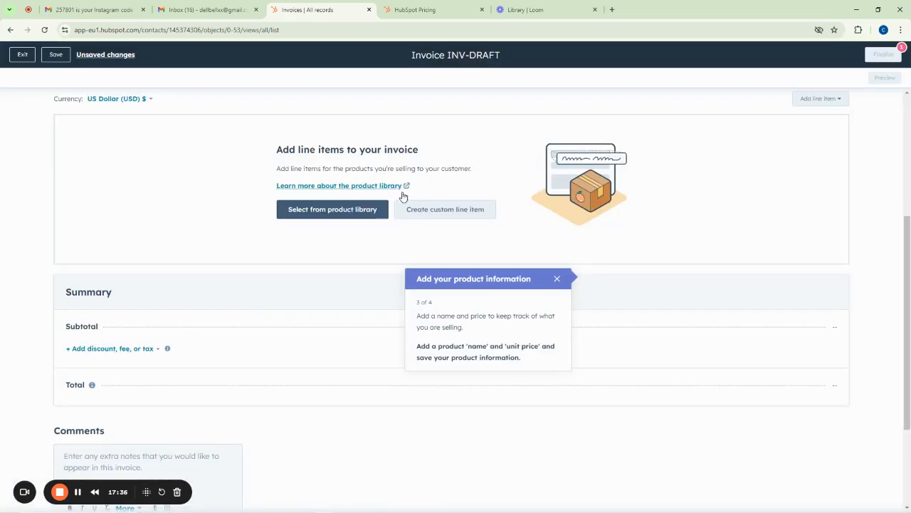
Add Aluminum Roofing sheets, Concrete Nail and Dangote Cement from the product library
click(332, 211)
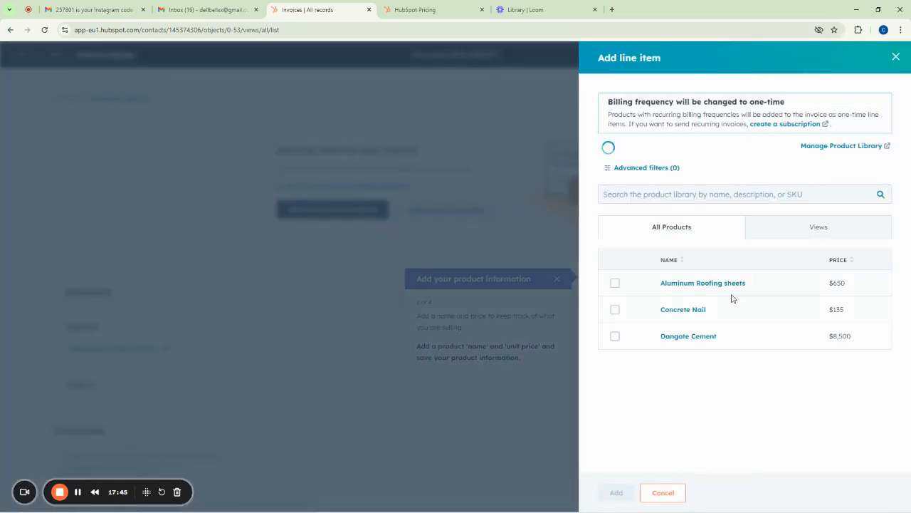
click(615, 282)
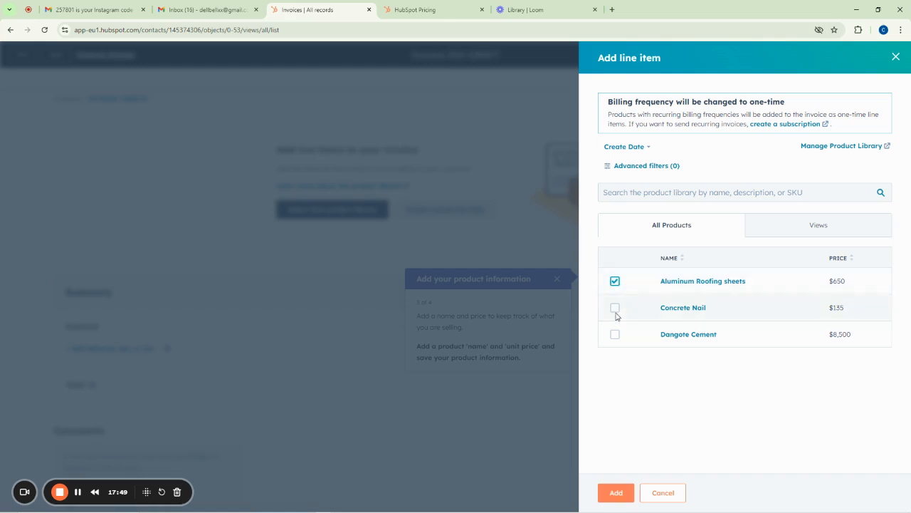
click(615, 308)
click(616, 334)
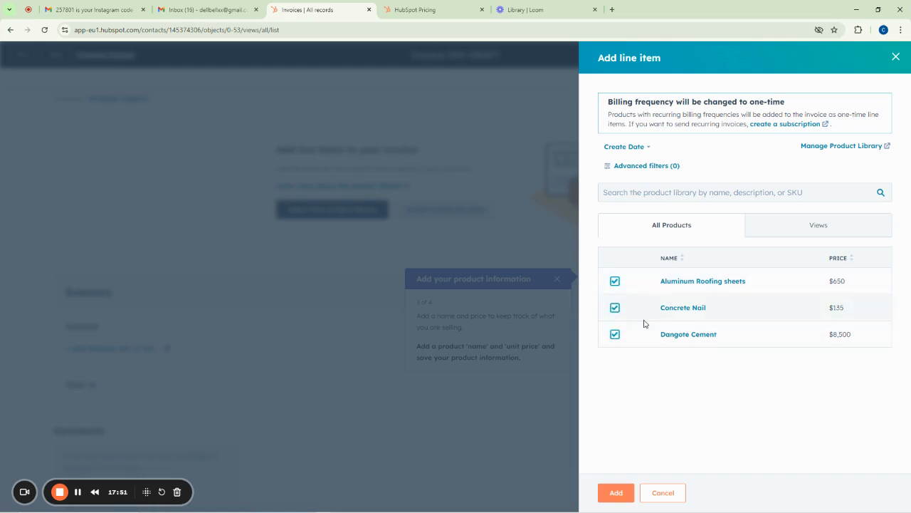
click(617, 494)
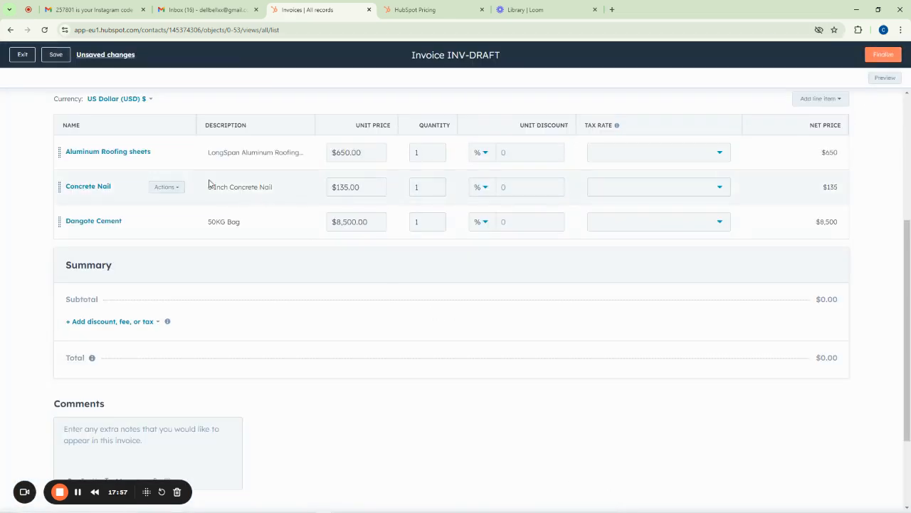
Set the quantities of the three products to 5, 3 and 7
scroll(127, 188, up, 3)
scroll(121, 201, down, 2)
scroll(121, 201, down, 1)
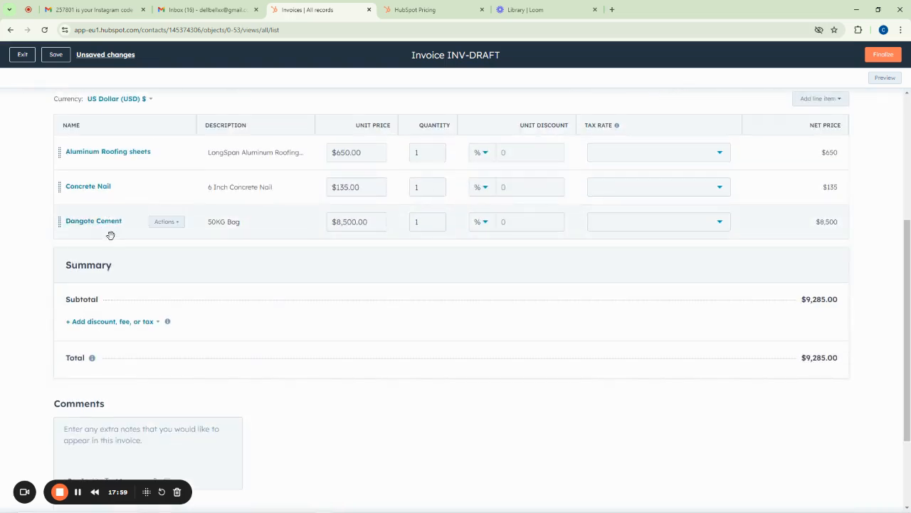
click(428, 151)
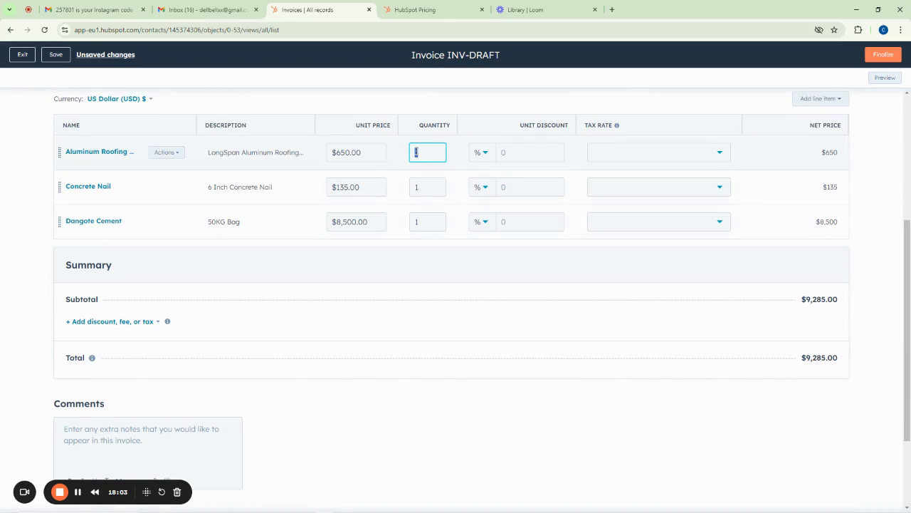
text(5)
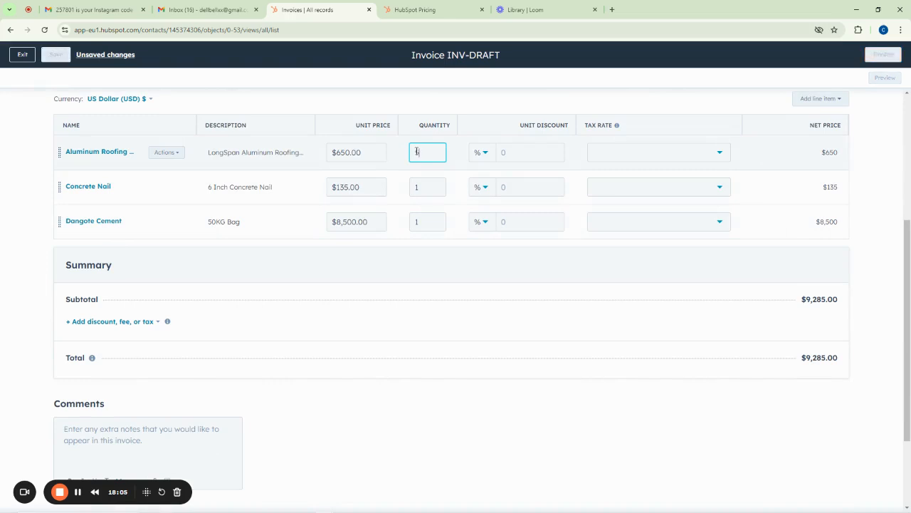
click(418, 188)
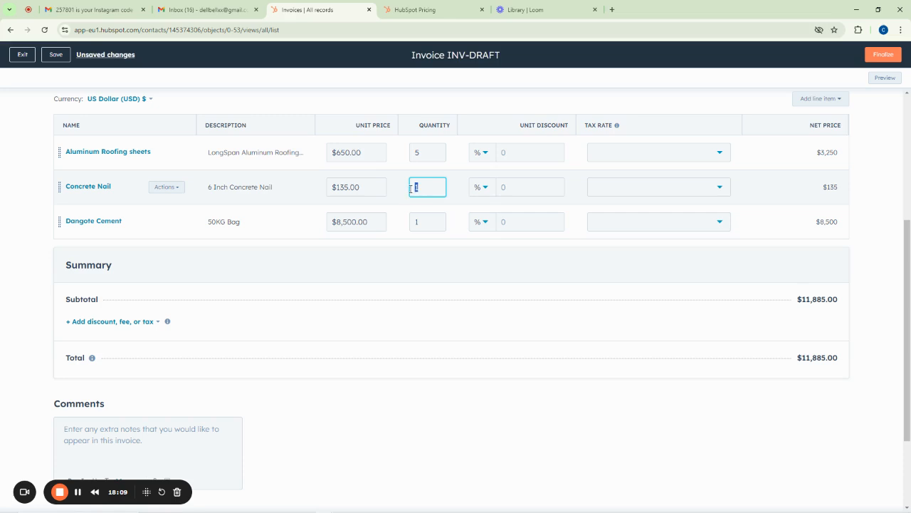
text(3)
click(428, 223)
drag(428, 223, 412, 223)
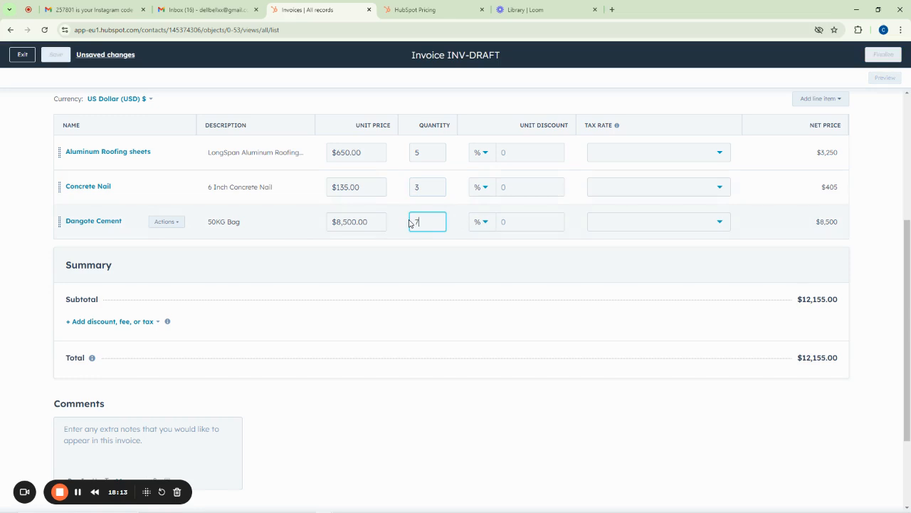
text(7)
Apply unit discounts of 2%, 2% and 3%, bringing the subtotal to $61,296.90
click(509, 151)
text(2)
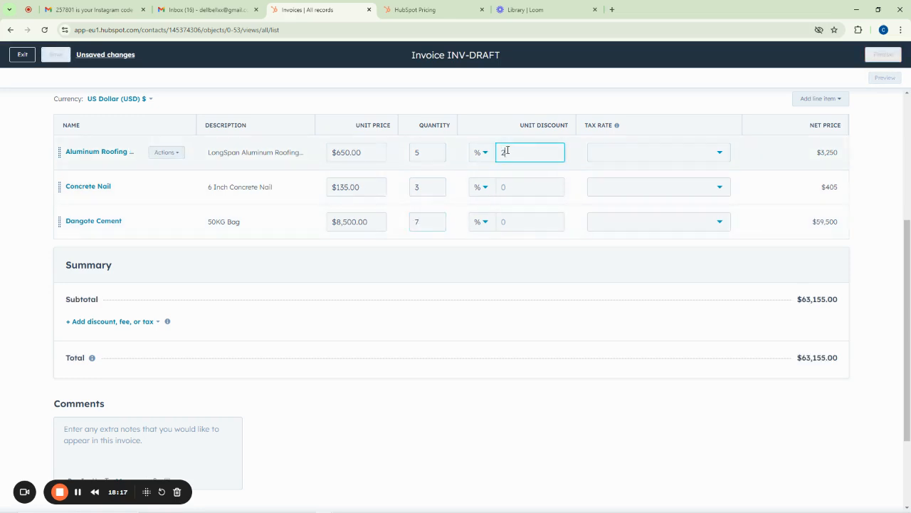
click(512, 187)
text(2)
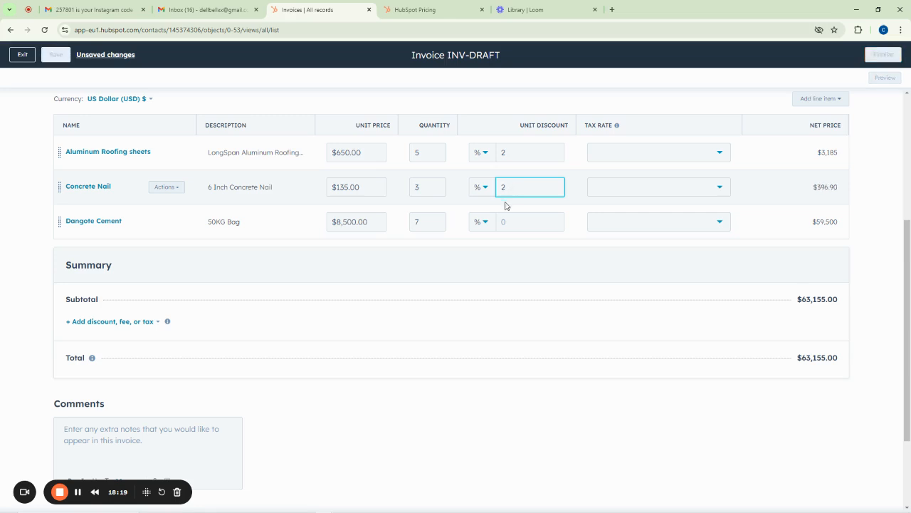
click(512, 221)
text(3)
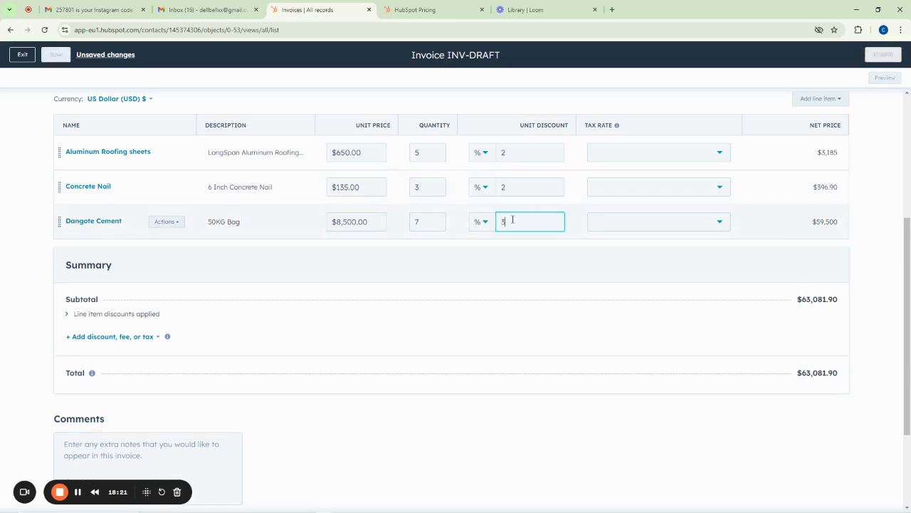
click(754, 155)
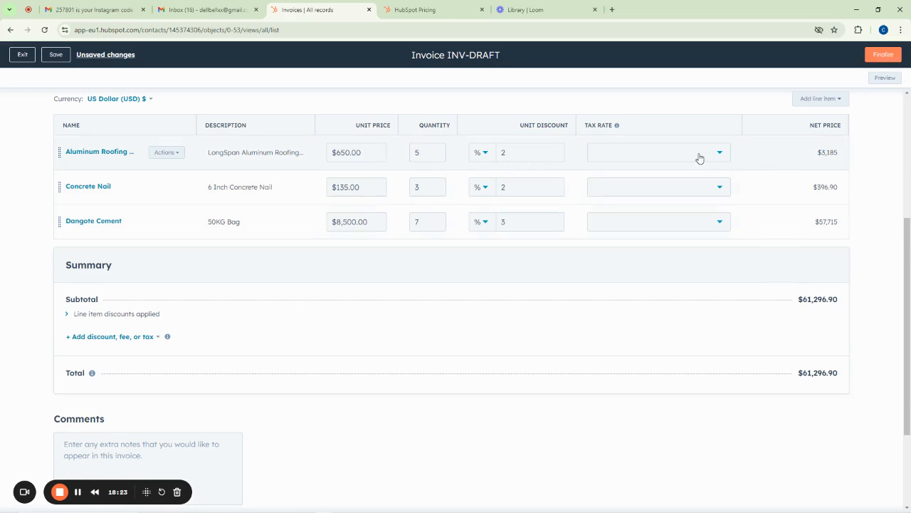
click(634, 154)
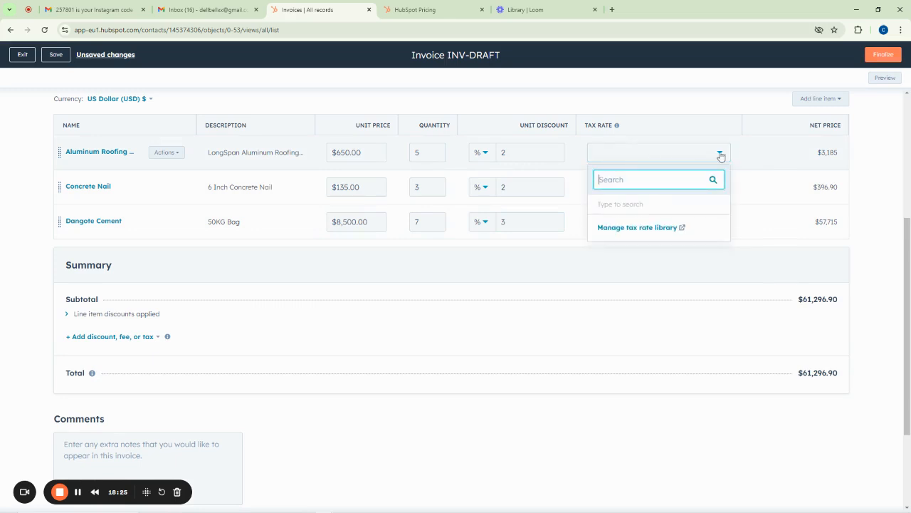
click(757, 152)
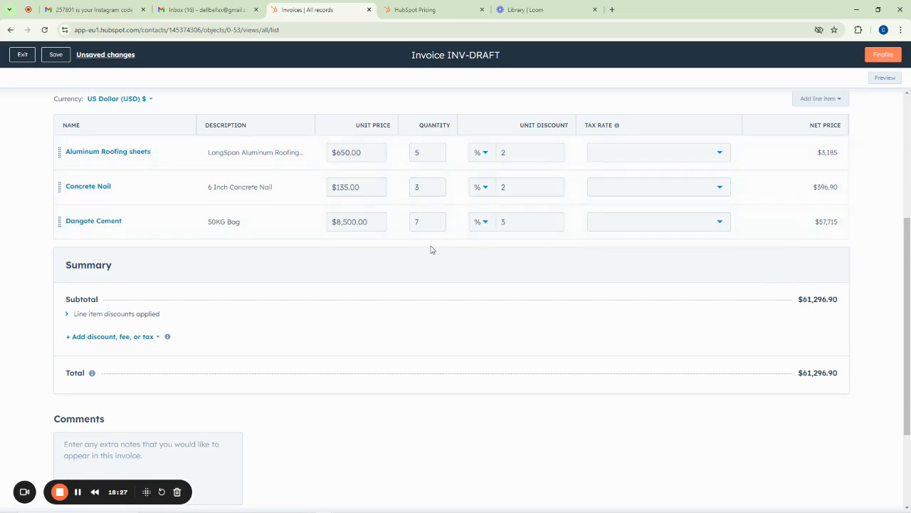
scroll(411, 244, down, 2)
scroll(410, 245, up, 5)
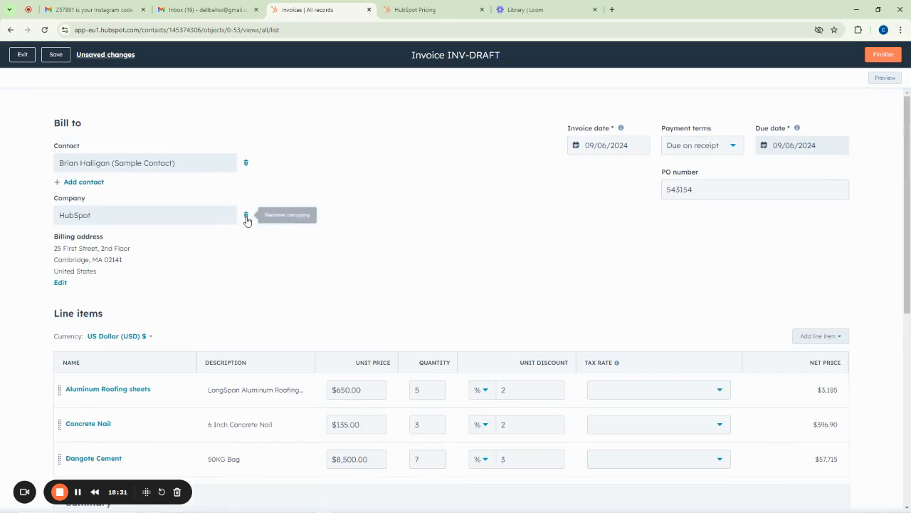
scroll(246, 219, down, 5)
scroll(242, 221, up, 2)
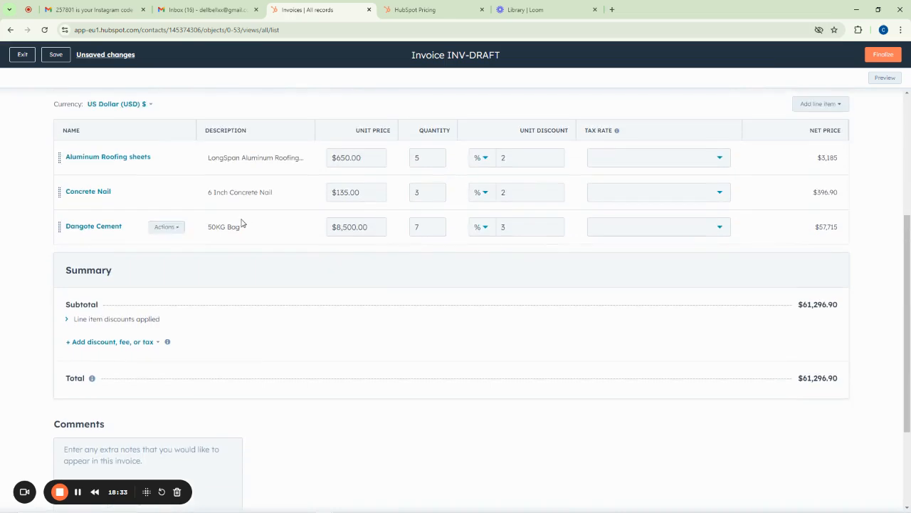
scroll(333, 201, down, 3)
scroll(317, 216, up, 2)
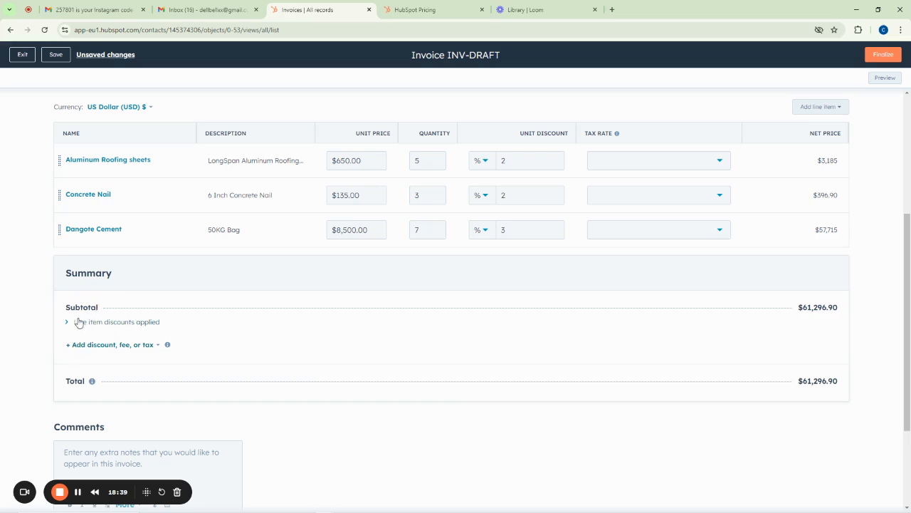
Add a one-time tax named State Tax at 5%, totalling $64,361.75
click(114, 350)
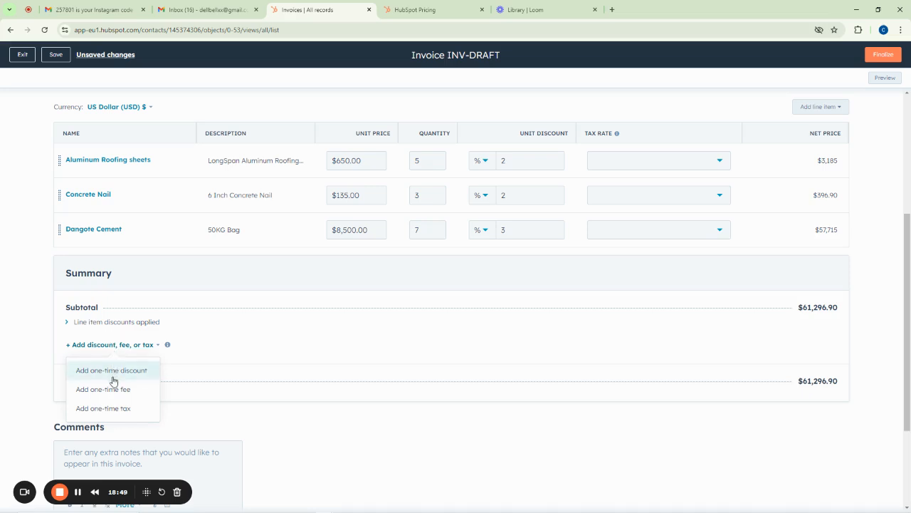
click(106, 408)
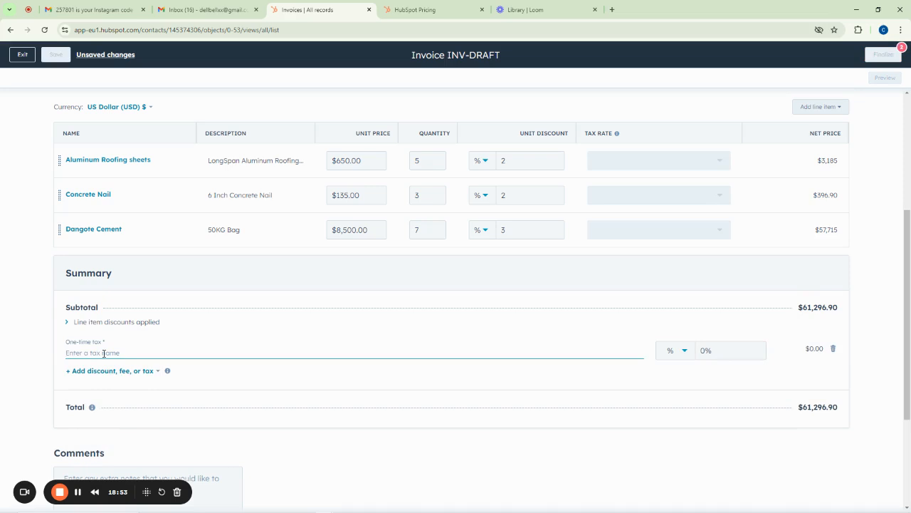
text(Duty)
double_click(104, 353)
key(BackSpace)
text(State Tax)
click(735, 349)
drag(728, 349, 699, 348)
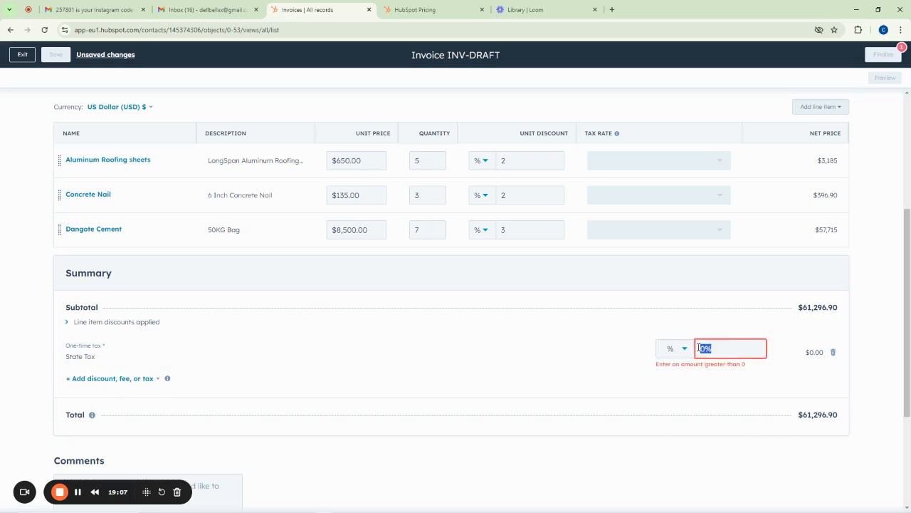
text(5)
click(503, 331)
Add a one-time fee named Delivery Fee
click(106, 375)
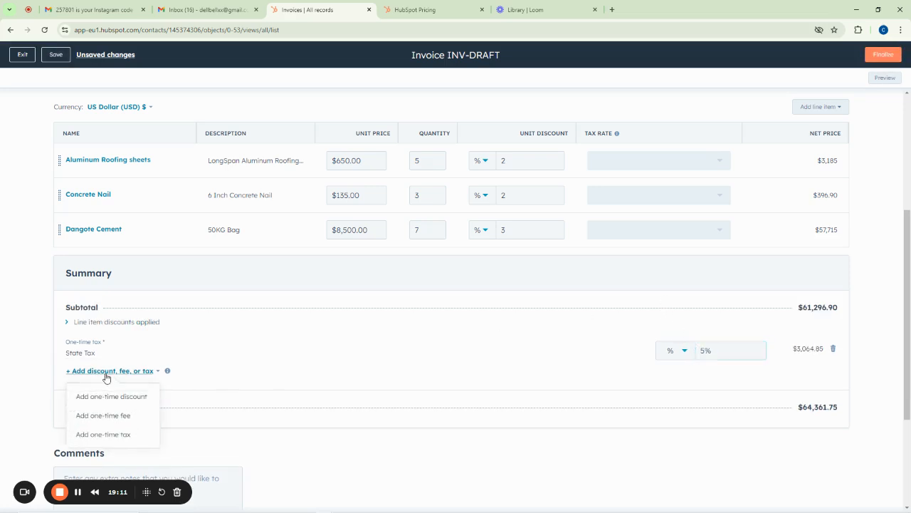
click(108, 417)
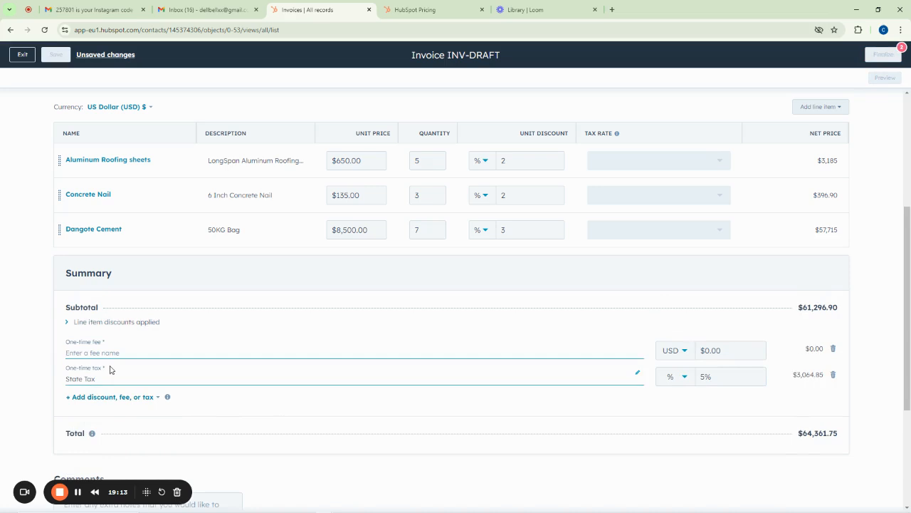
text(Delivery Fee)
click(702, 348)
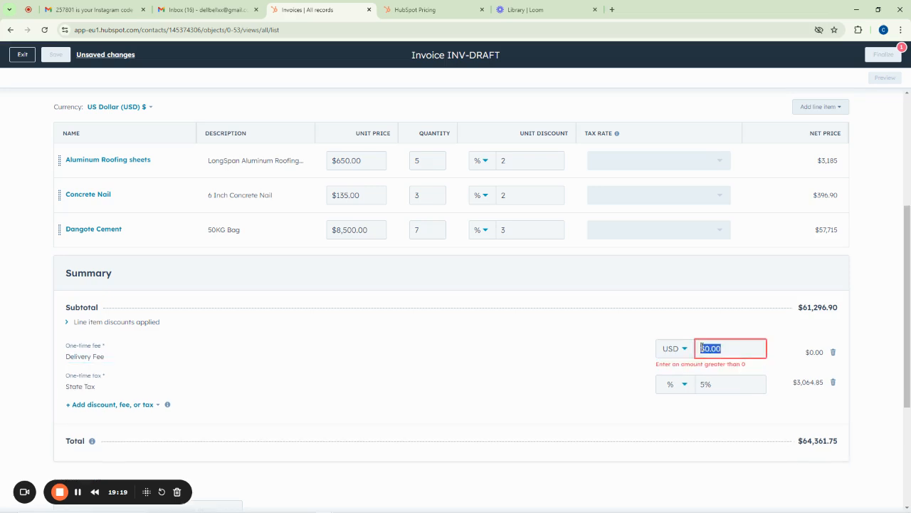
text(3)
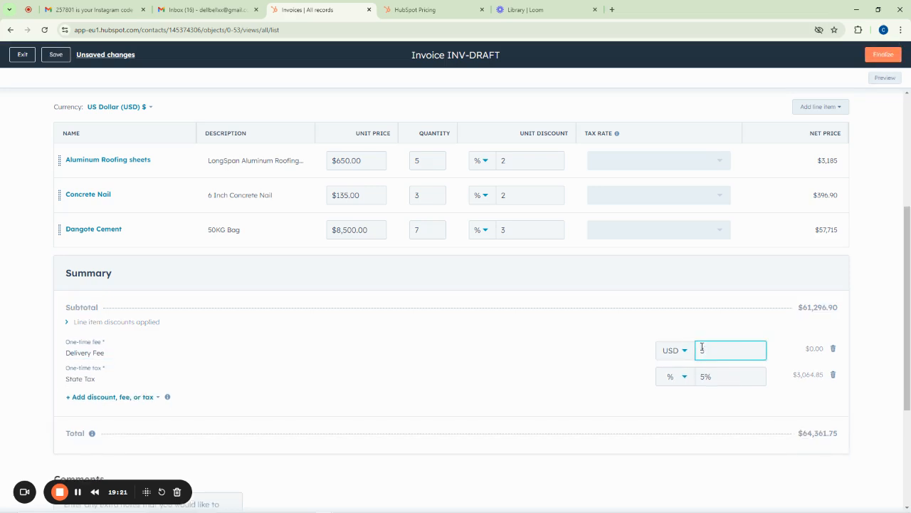
Make the Delivery Fee 3% as a percentage, bringing the total to $66,292.60
click(675, 356)
click(672, 394)
click(714, 349)
text(3%)
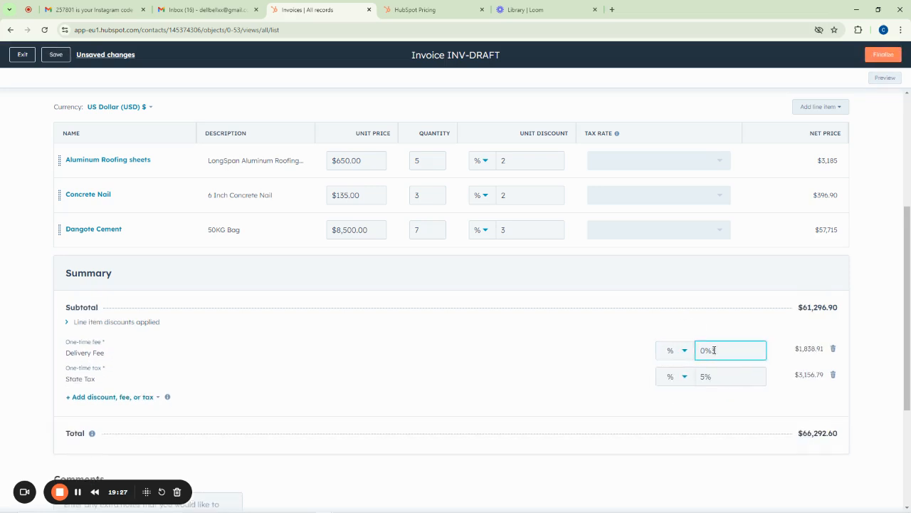
text(3)
key(BackSpace)
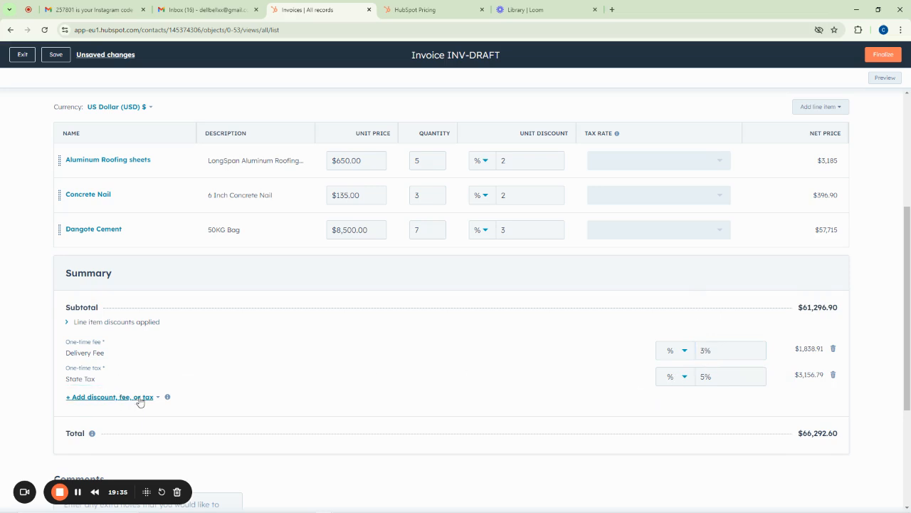
scroll(641, 335, down, 3)
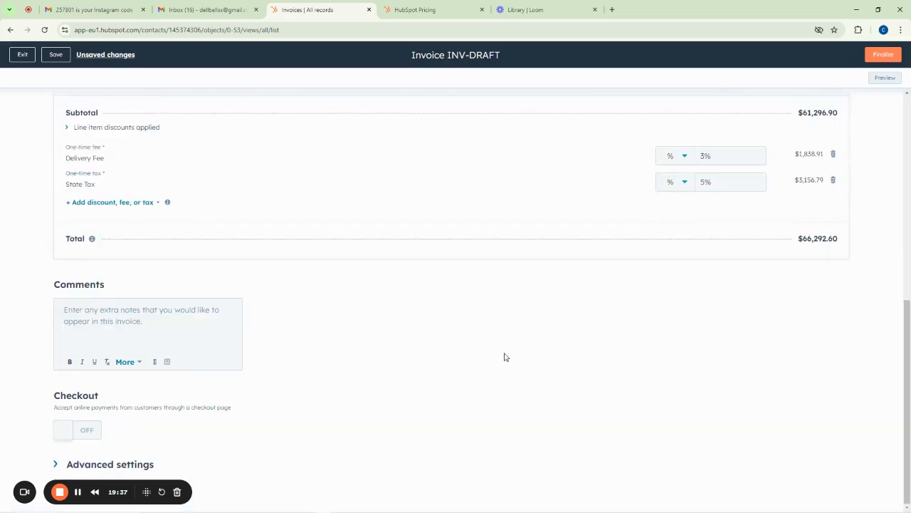
scroll(712, 284, up, 7)
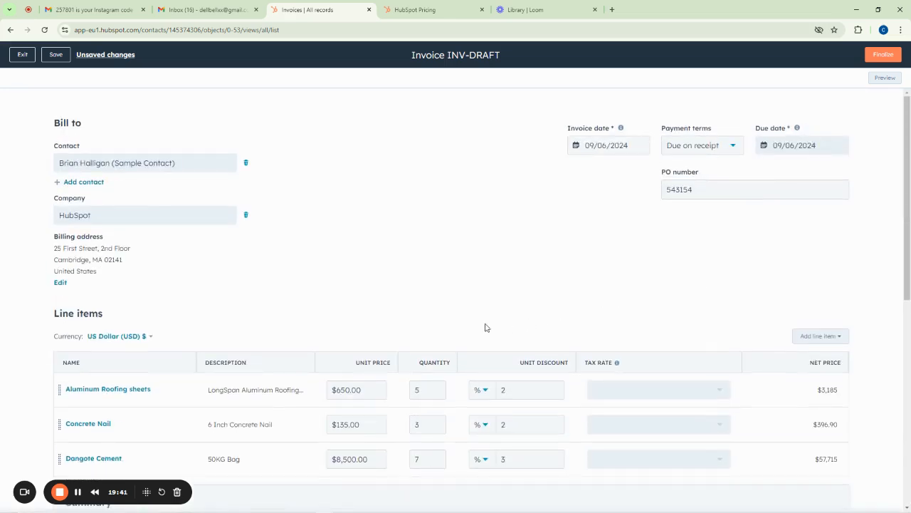
scroll(463, 330, down, 6)
scroll(797, 297, up, 6)
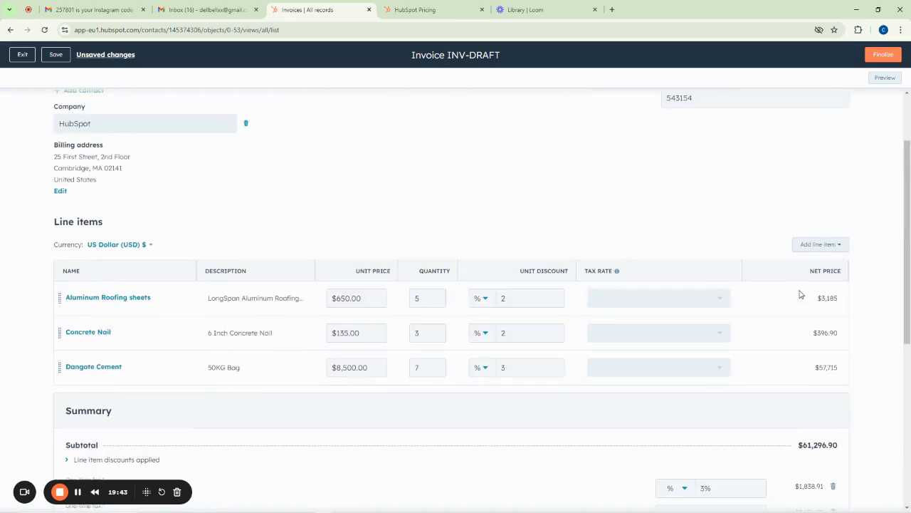
scroll(747, 320, down, 5)
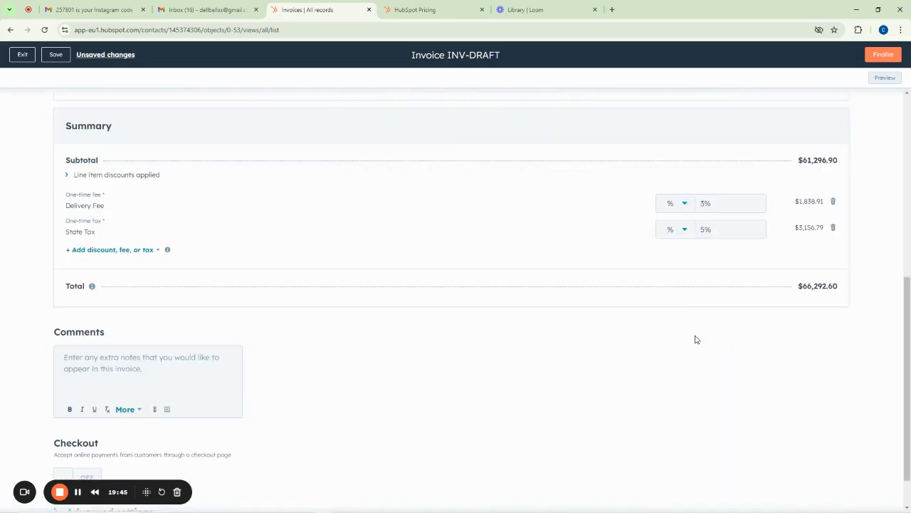
scroll(473, 328, down, 1)
scroll(549, 315, up, 6)
Finalize the invoice as INV-1001 and start its email after checking connected sender addresses
click(883, 54)
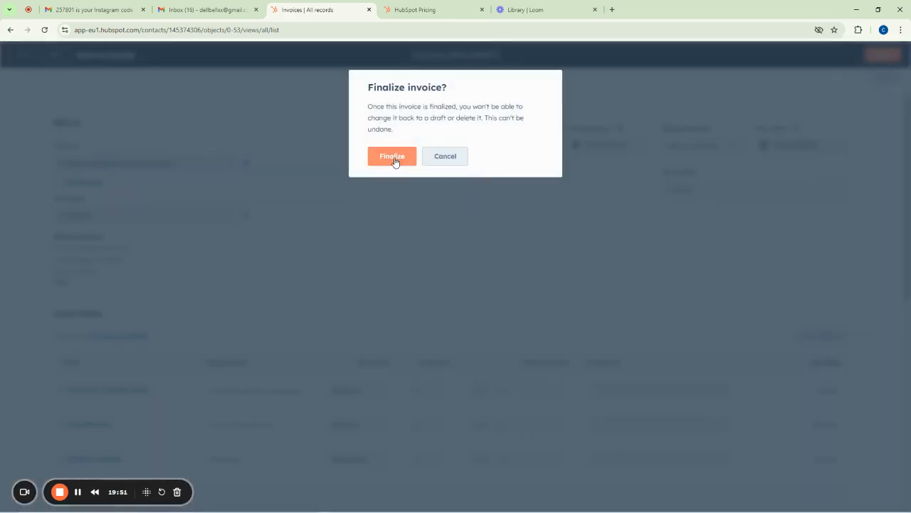
click(389, 160)
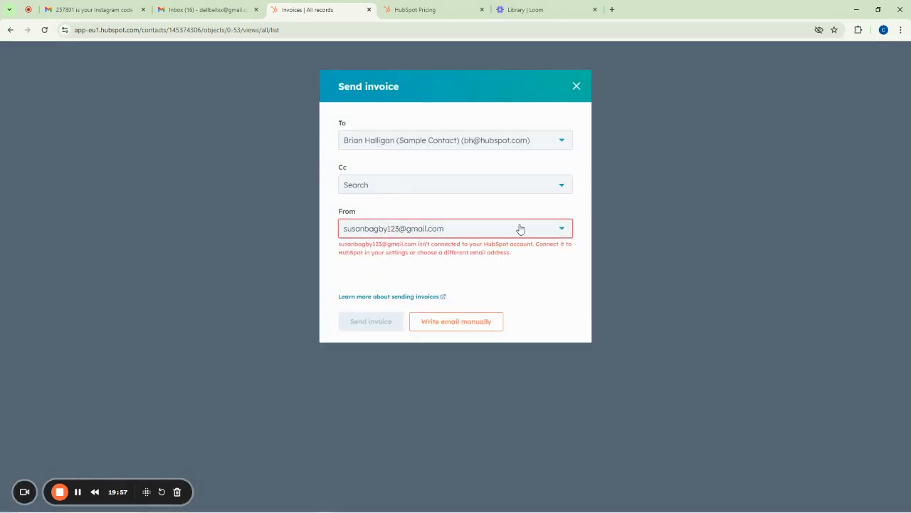
click(521, 233)
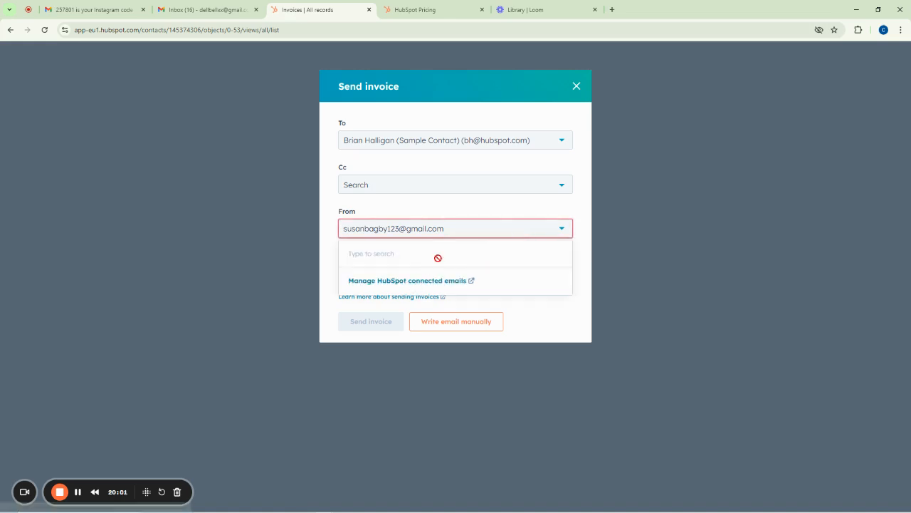
click(451, 233)
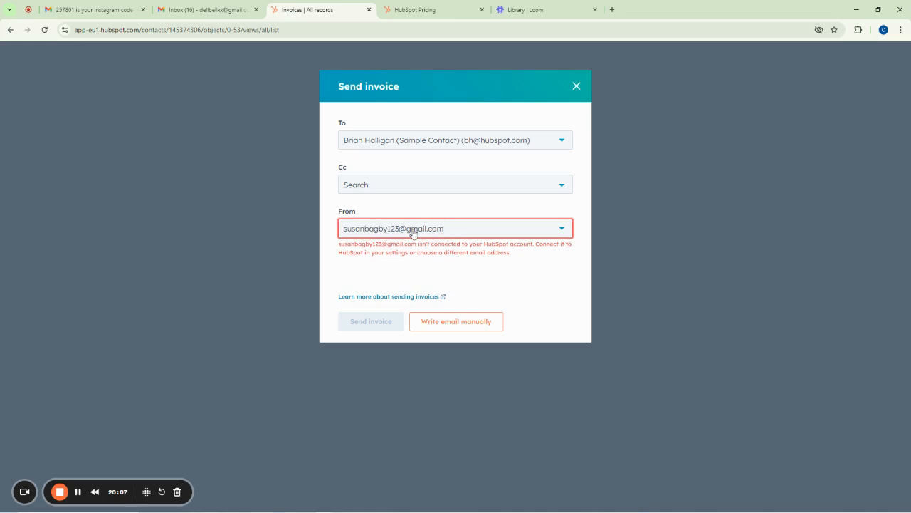
click(441, 230)
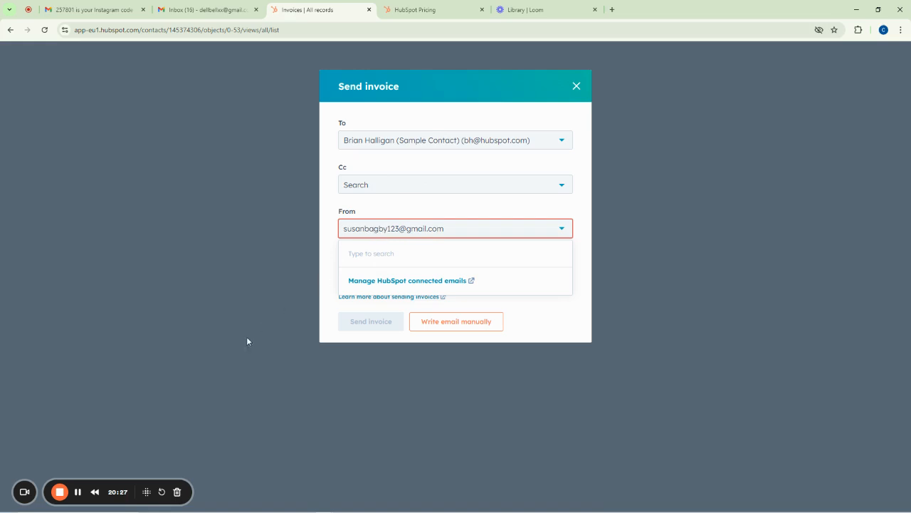
click(77, 491)
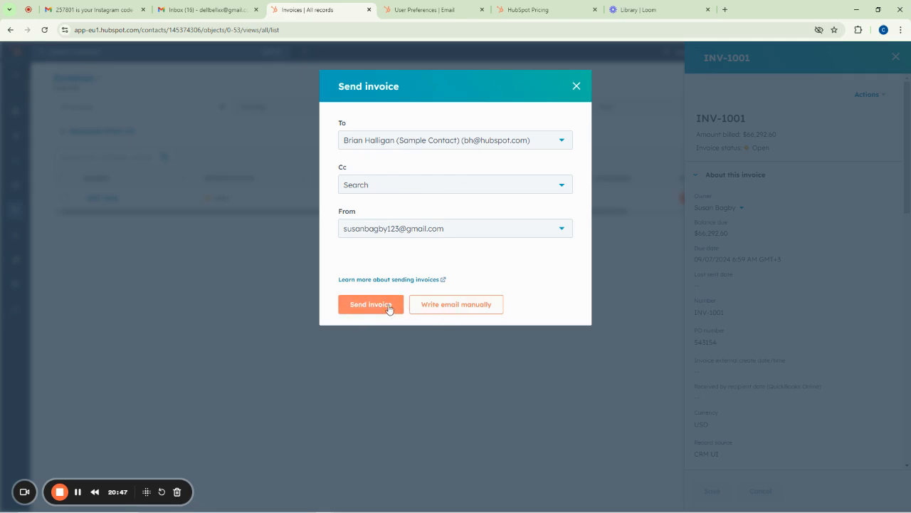
click(462, 306)
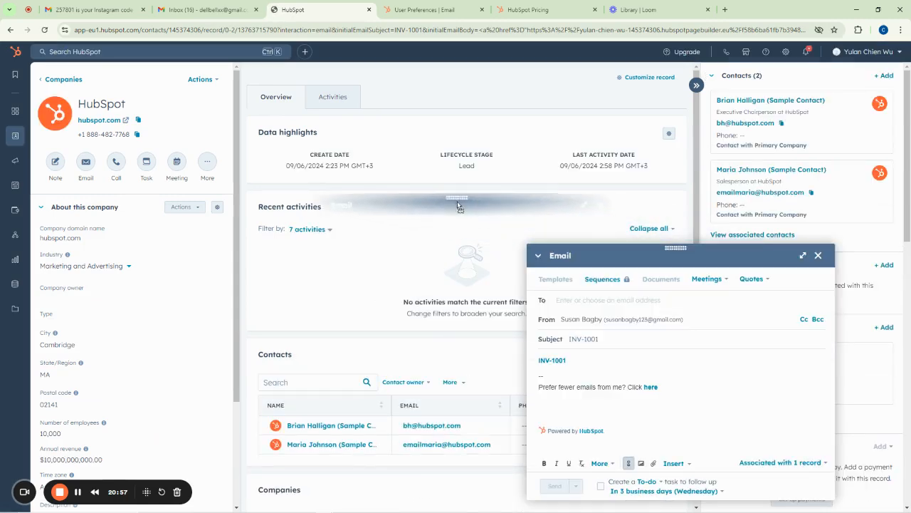
Change the email subject to 'Invoice for 6 September purchase'
drag(678, 255, 441, 201)
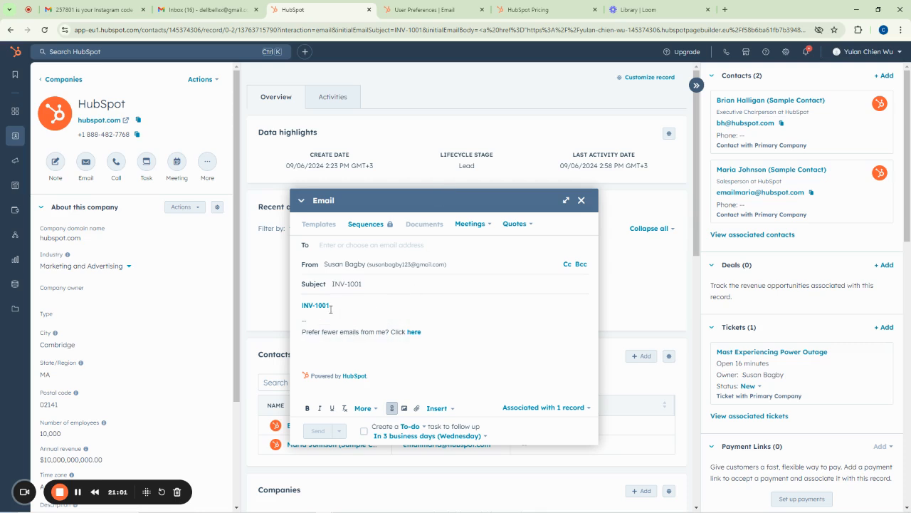
drag(377, 283, 331, 284)
key(BackSpace)
text(Invoice for)
text(6 September Ourchase)
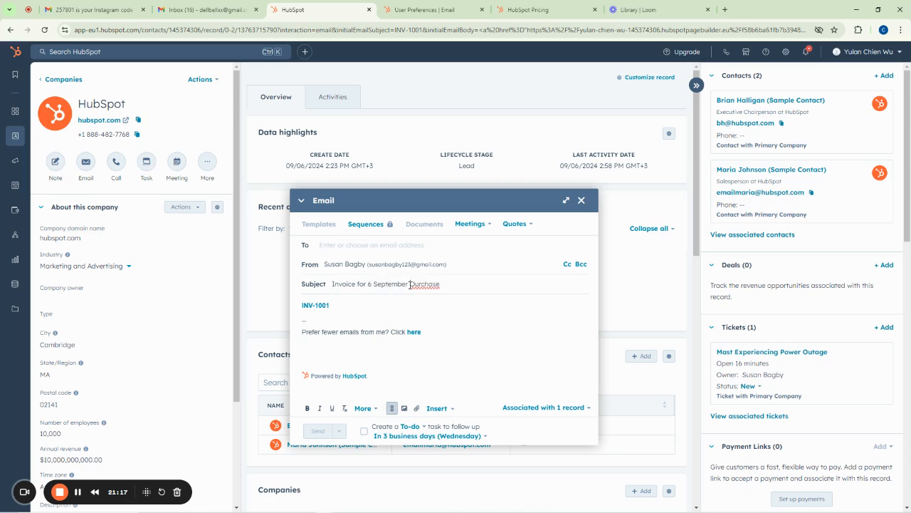
drag(410, 284, 415, 284)
text(p)
Replace the body link and add the line 'Please find attached your invoice below'
drag(334, 305, 297, 307)
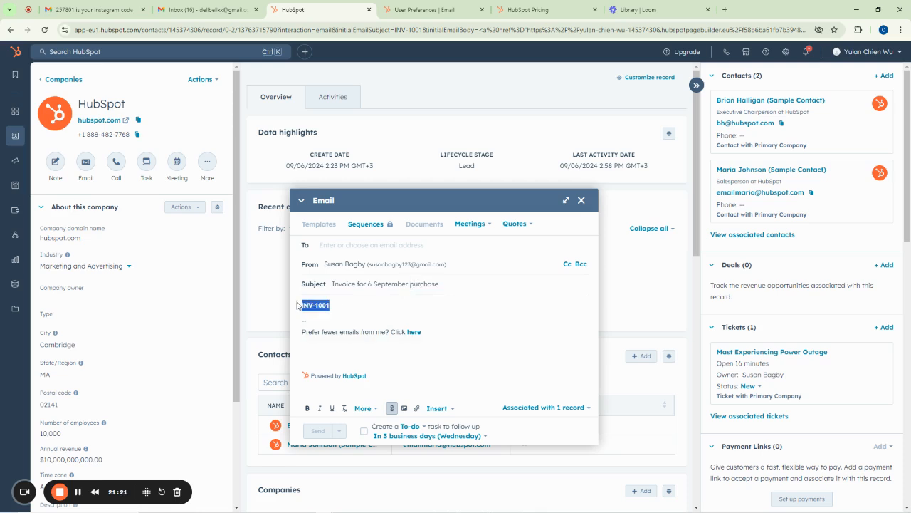
text(09 2024 1225)
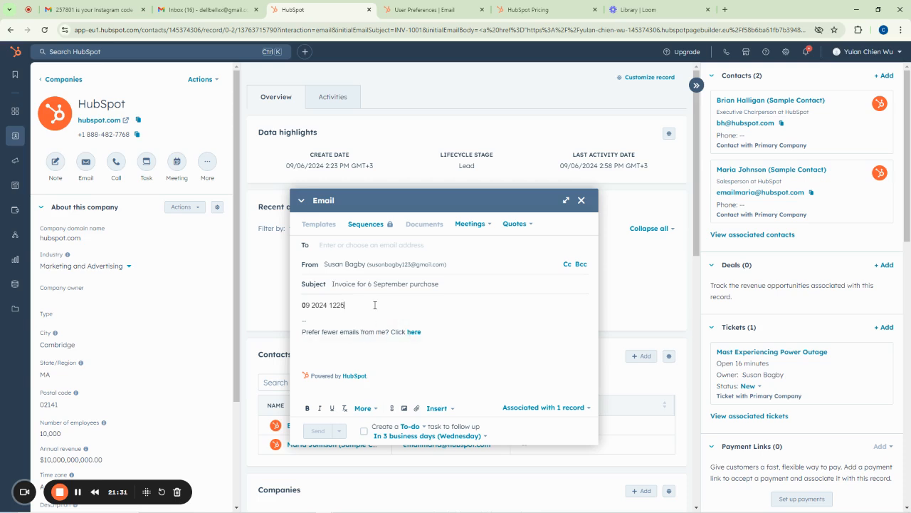
key(Return)
key(Return)
text(Please fin)
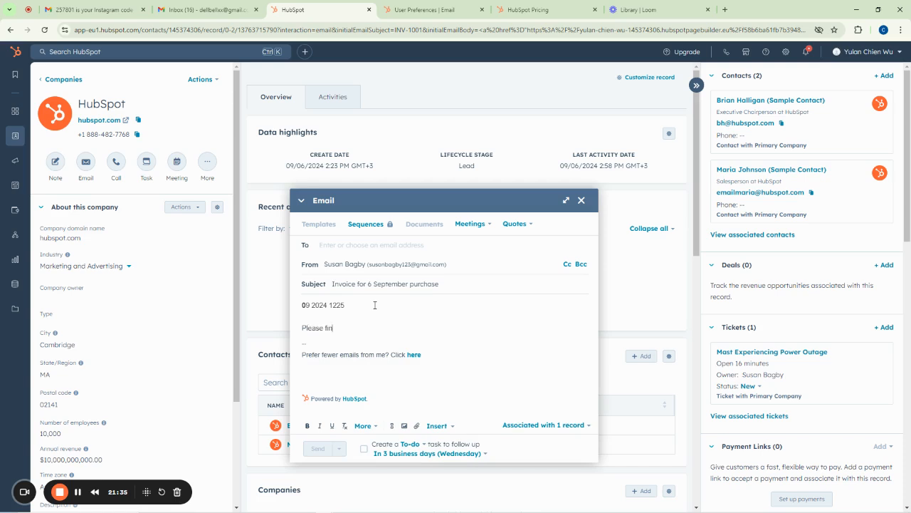
text(d attached your invoice below)
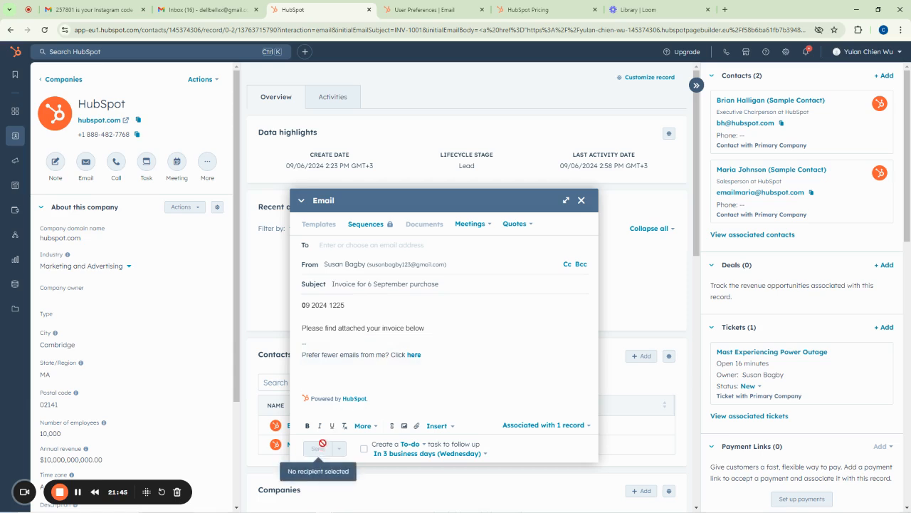
Address the invoice email to the sample contact and send it
click(354, 246)
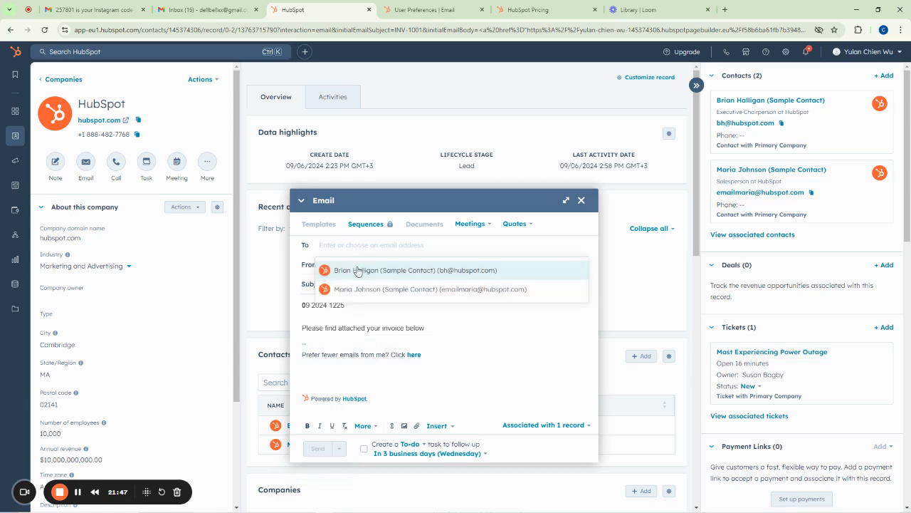
click(357, 270)
click(367, 306)
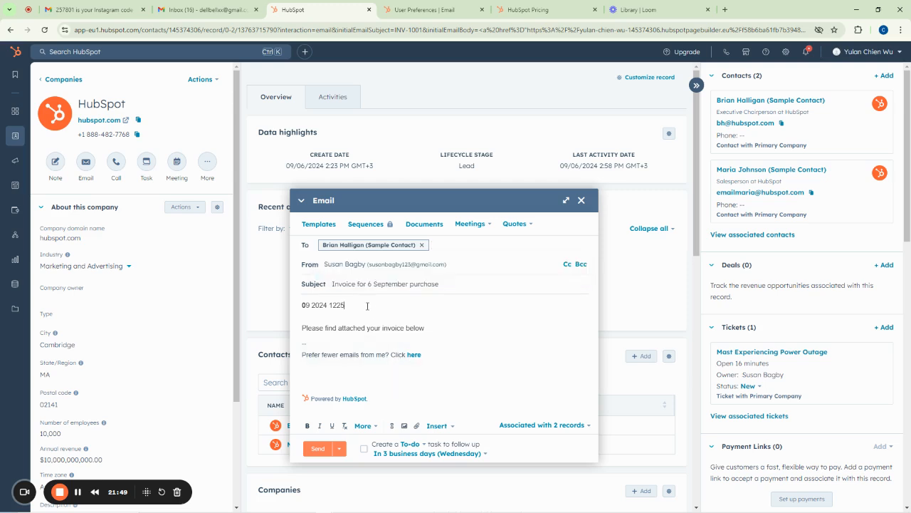
click(321, 450)
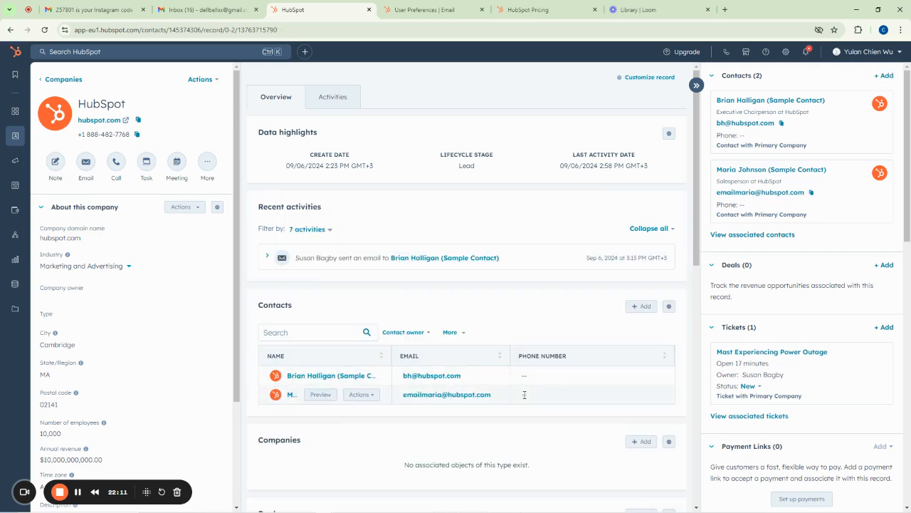
click(696, 85)
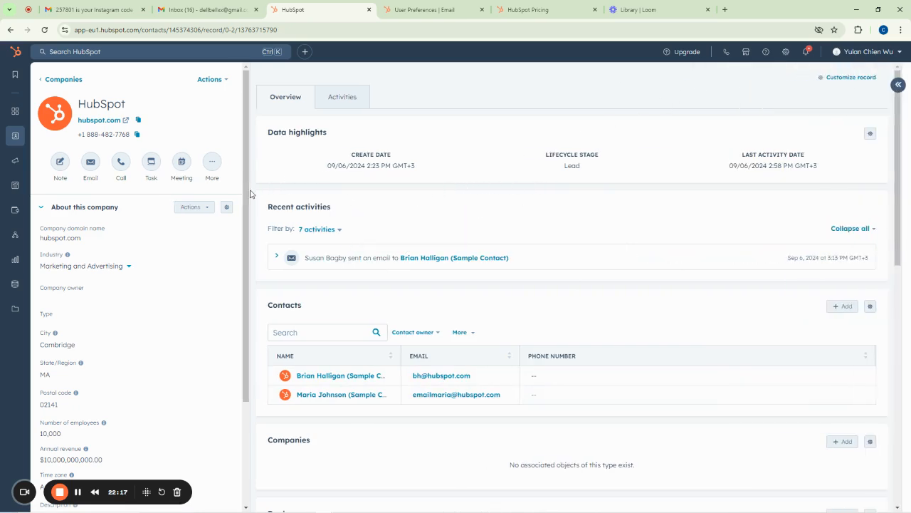
Scroll the company record's About this company panel to review its details
mouse_move(249, 168)
mouse_down()
mouse_move(242, 295)
mouse_move(241, 214)
mouse_move(254, 152)
mouse_up()
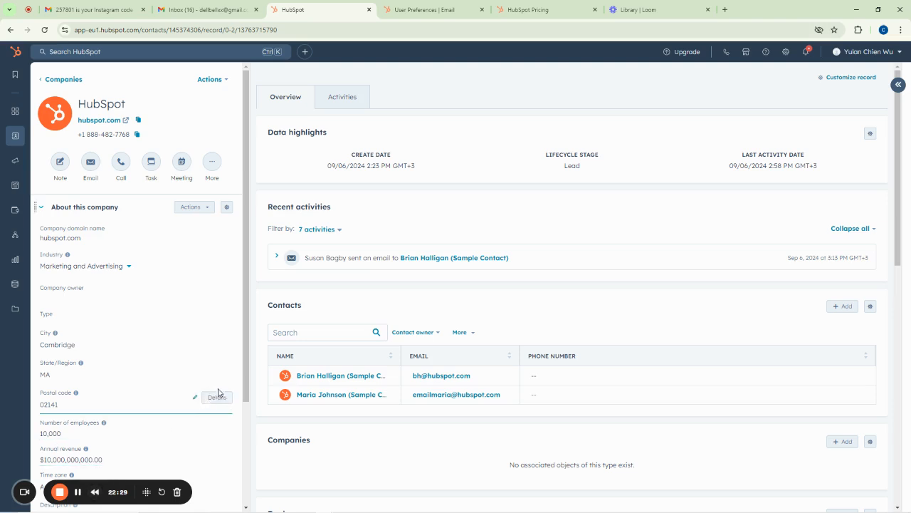
drag(245, 380, 244, 500)
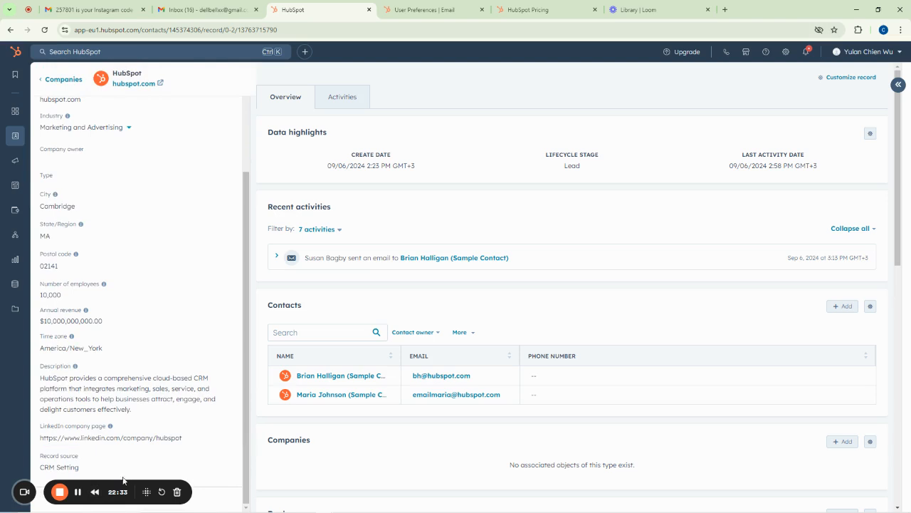